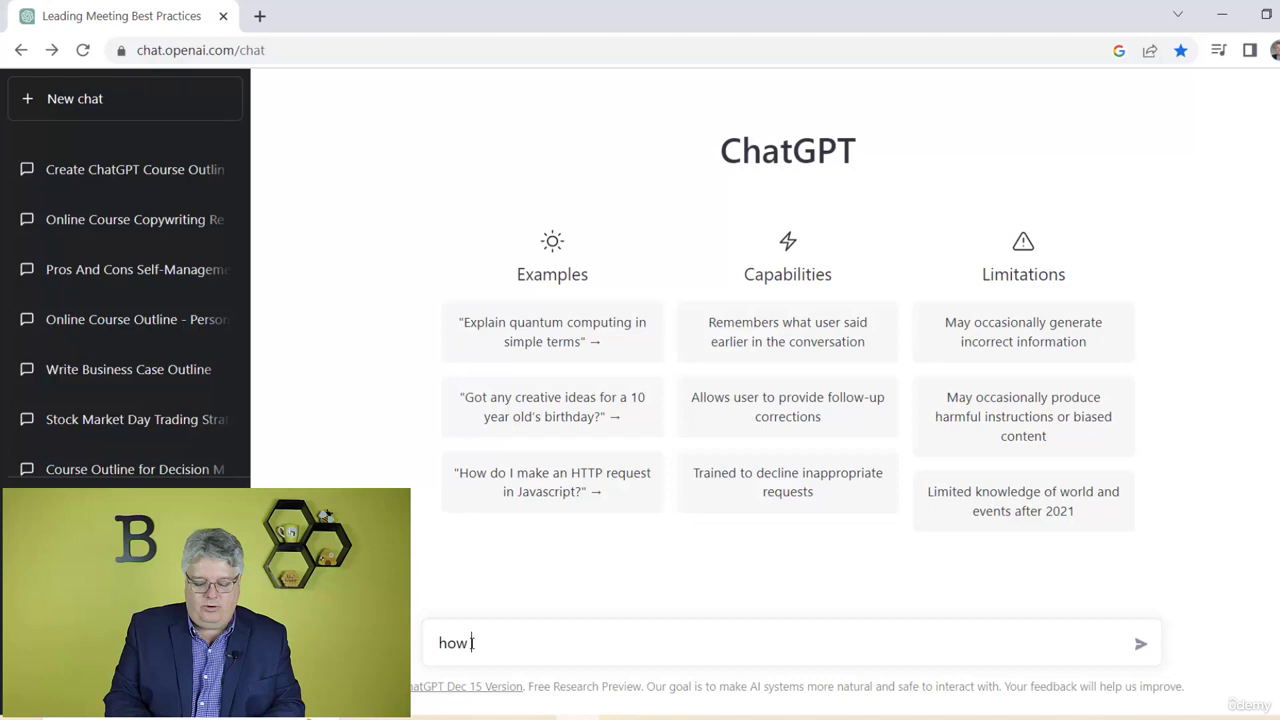
- Send the question 'how do you make a pivot table in excel'
type("do you m")
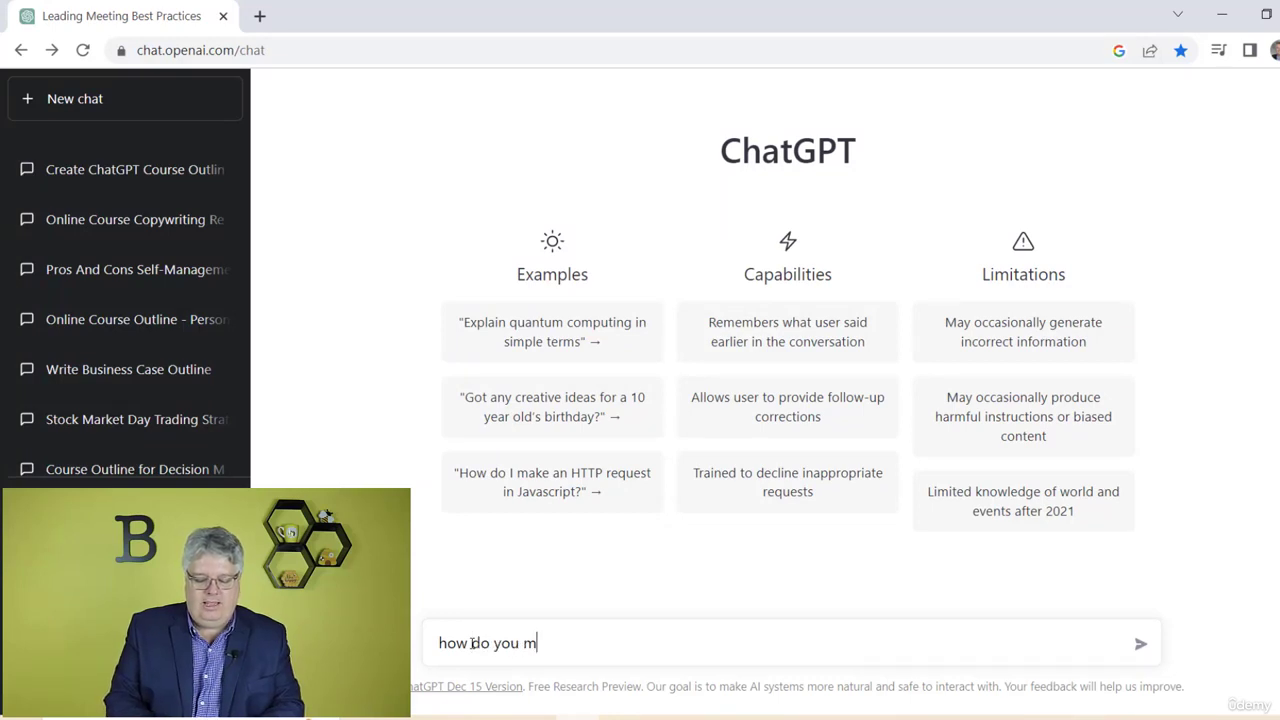
type("ake a pivo")
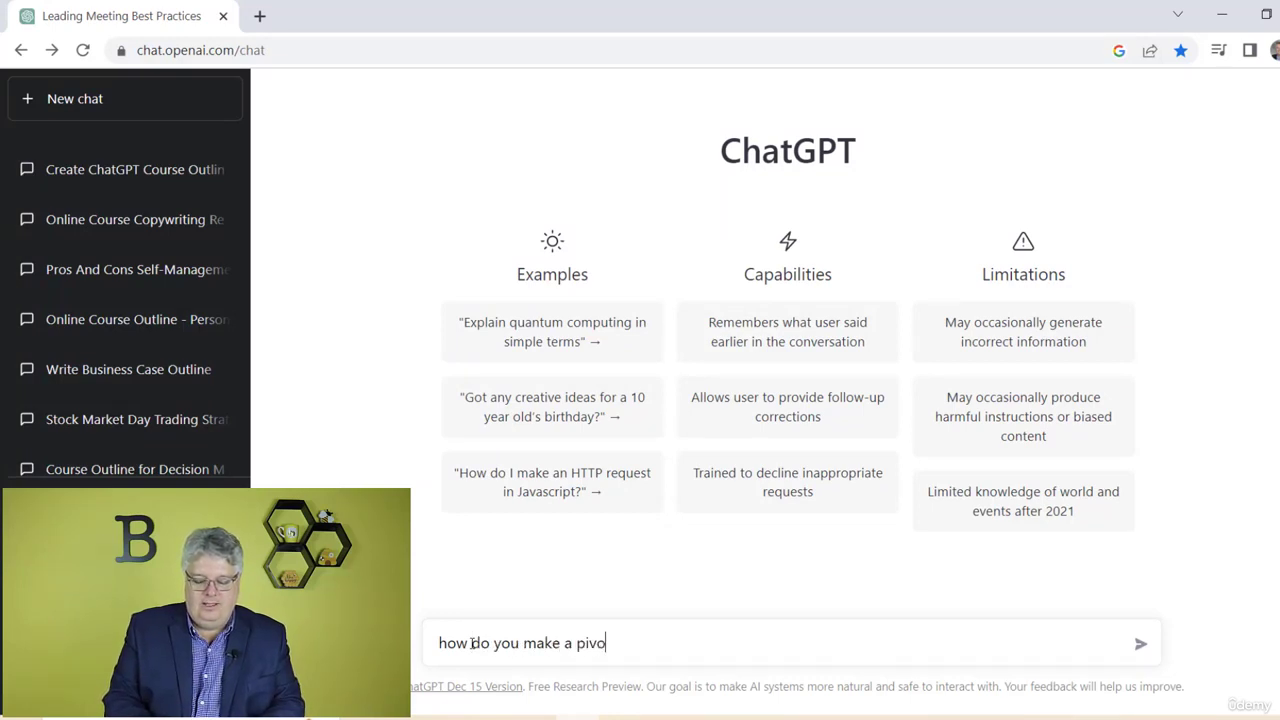
type("t table in")
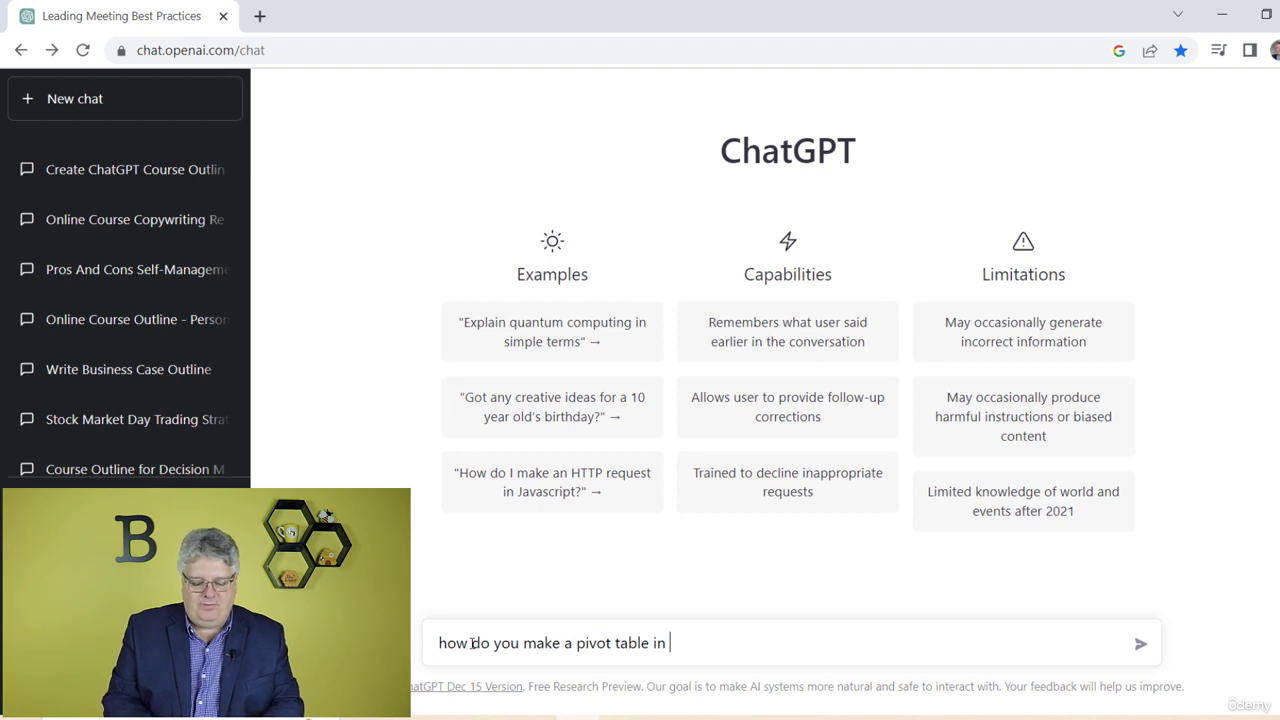
type("excel")
key("Return")
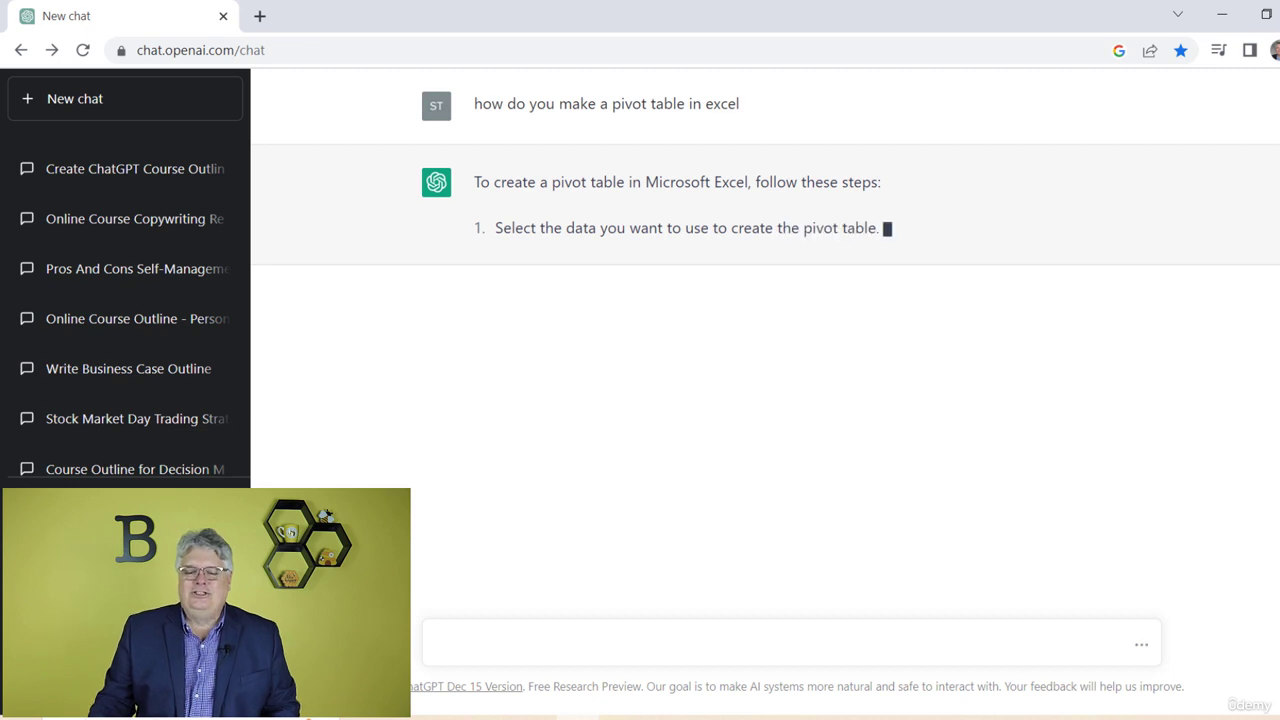
- Read the pivot table answer's intro and steps 1–5, highlighting passages while it streams
left_click_drag(508, 182, 766, 163)
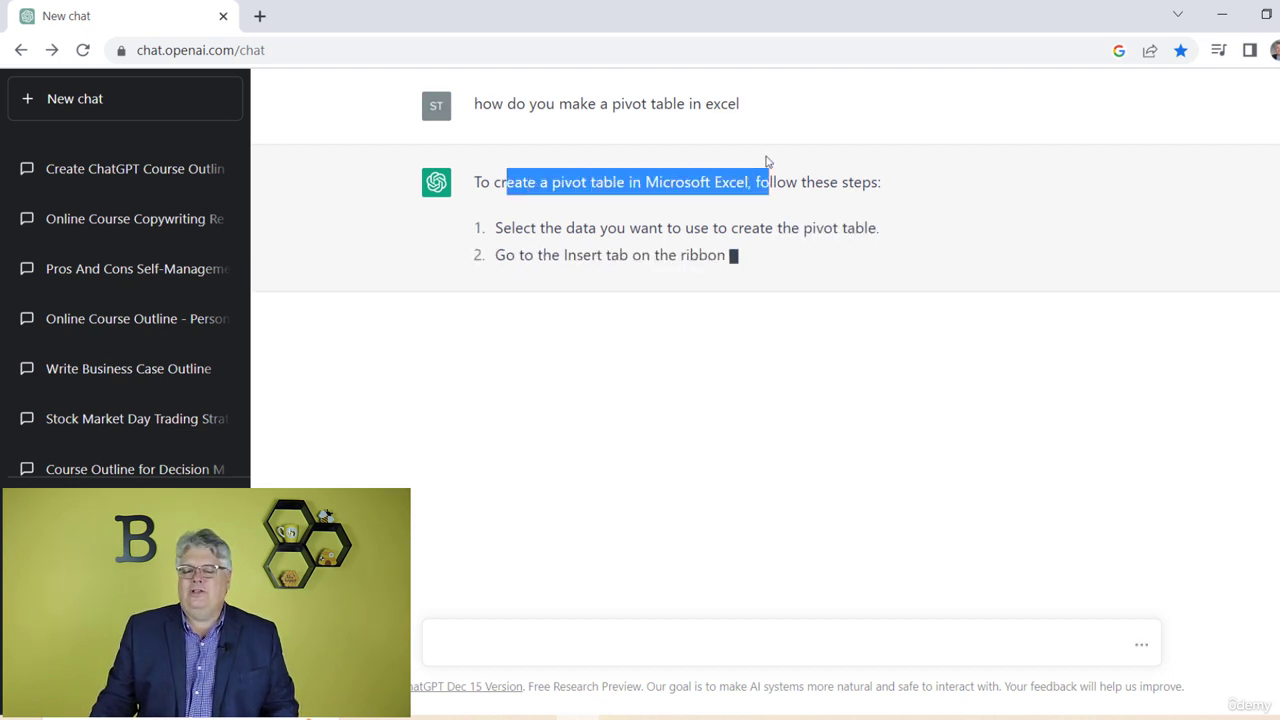
left_click(832, 186)
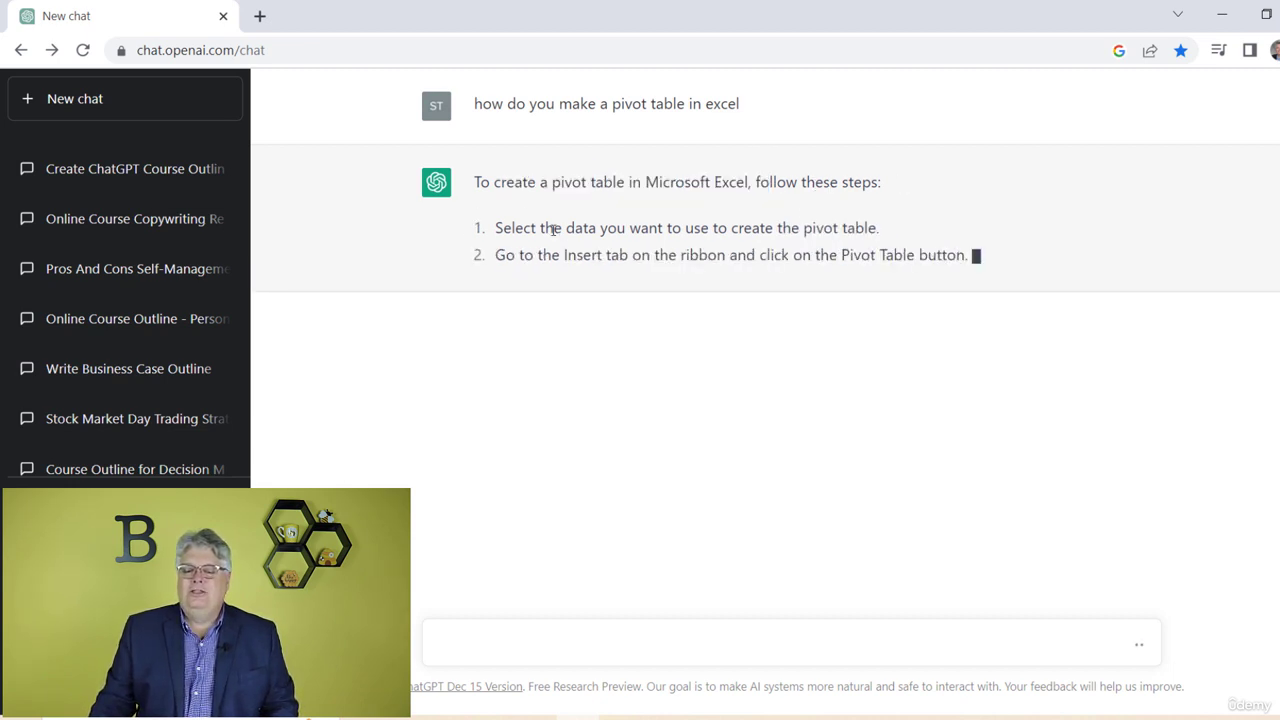
left_click_drag(563, 228, 625, 228)
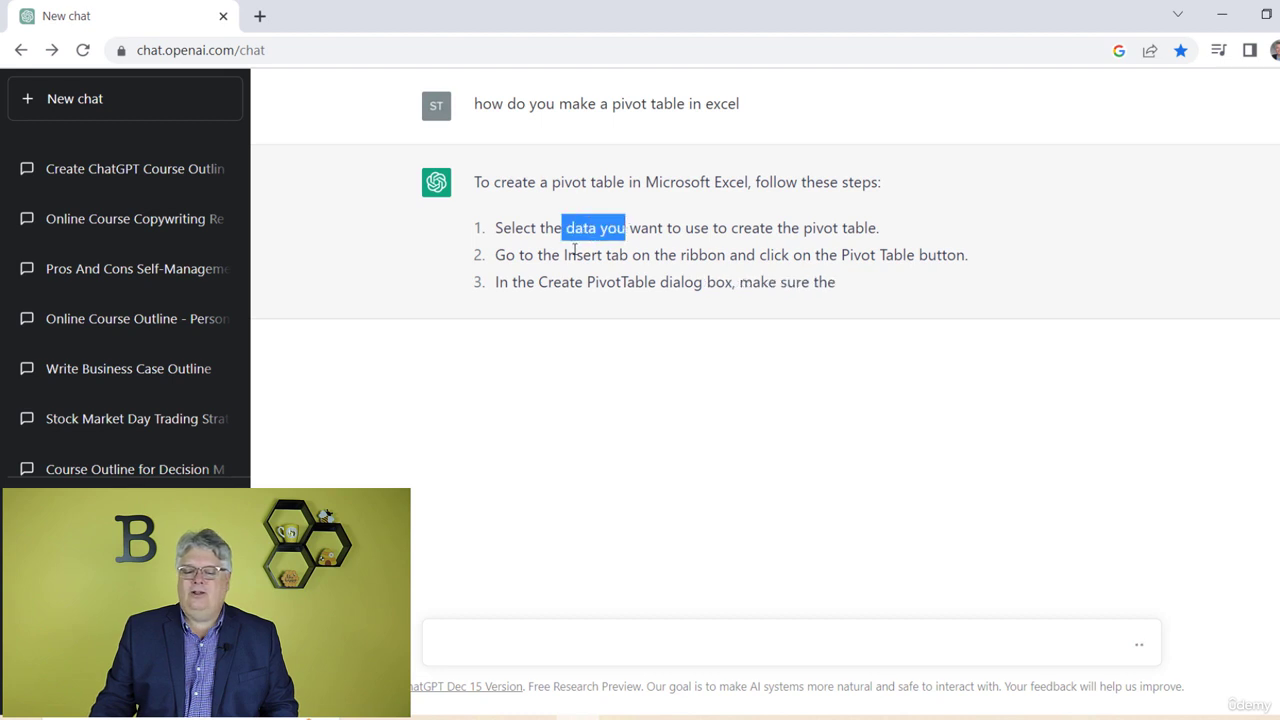
left_click_drag(566, 256, 729, 255)
left_click_drag(828, 254, 494, 256)
left_click(946, 229)
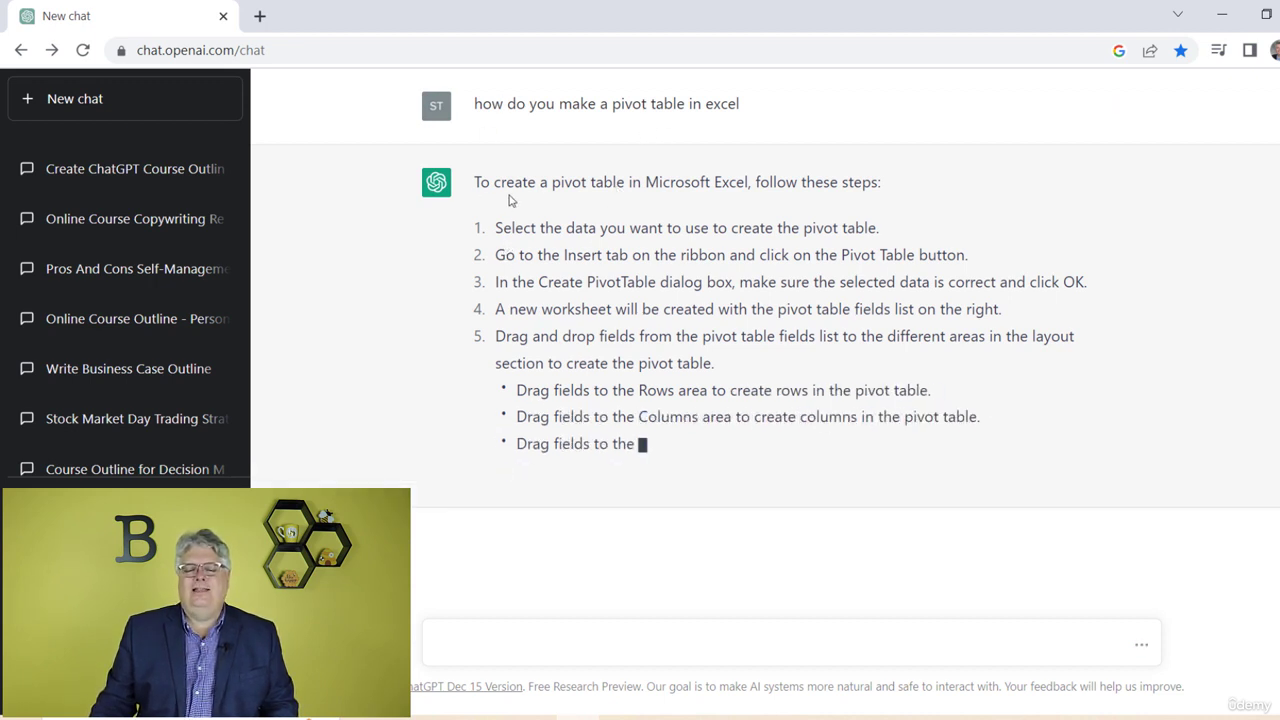
left_click_drag(507, 182, 570, 336)
left_click(947, 195)
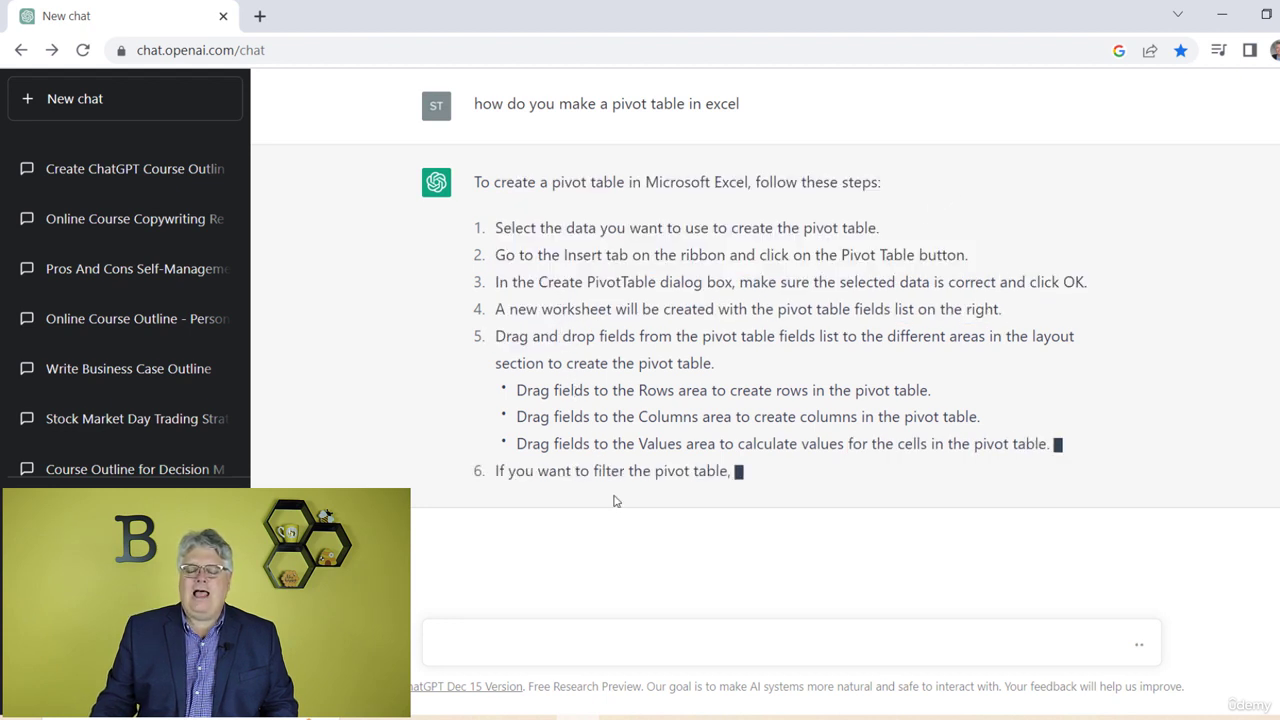
- Review steps 2–4, the Rows/Columns/Values bullets and the closing remark, then focus the message box
left_click_drag(588, 270, 680, 309)
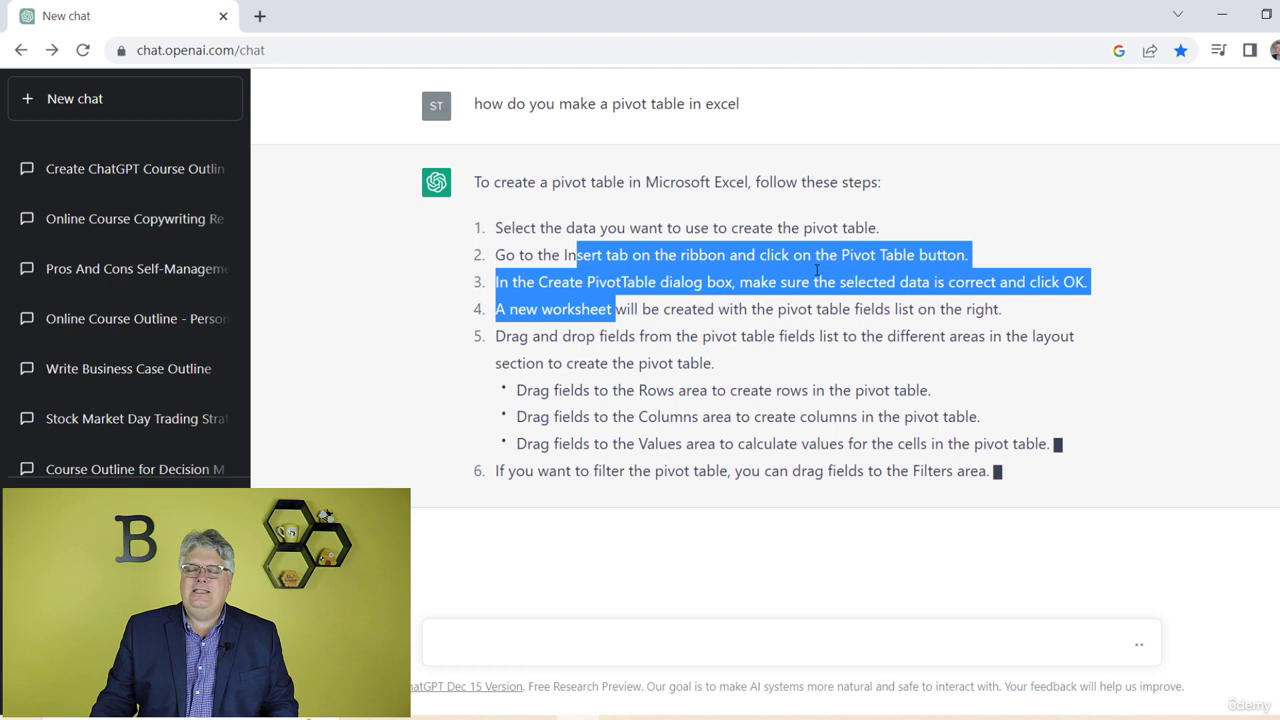
left_click(963, 197)
left_click_drag(636, 386, 713, 440)
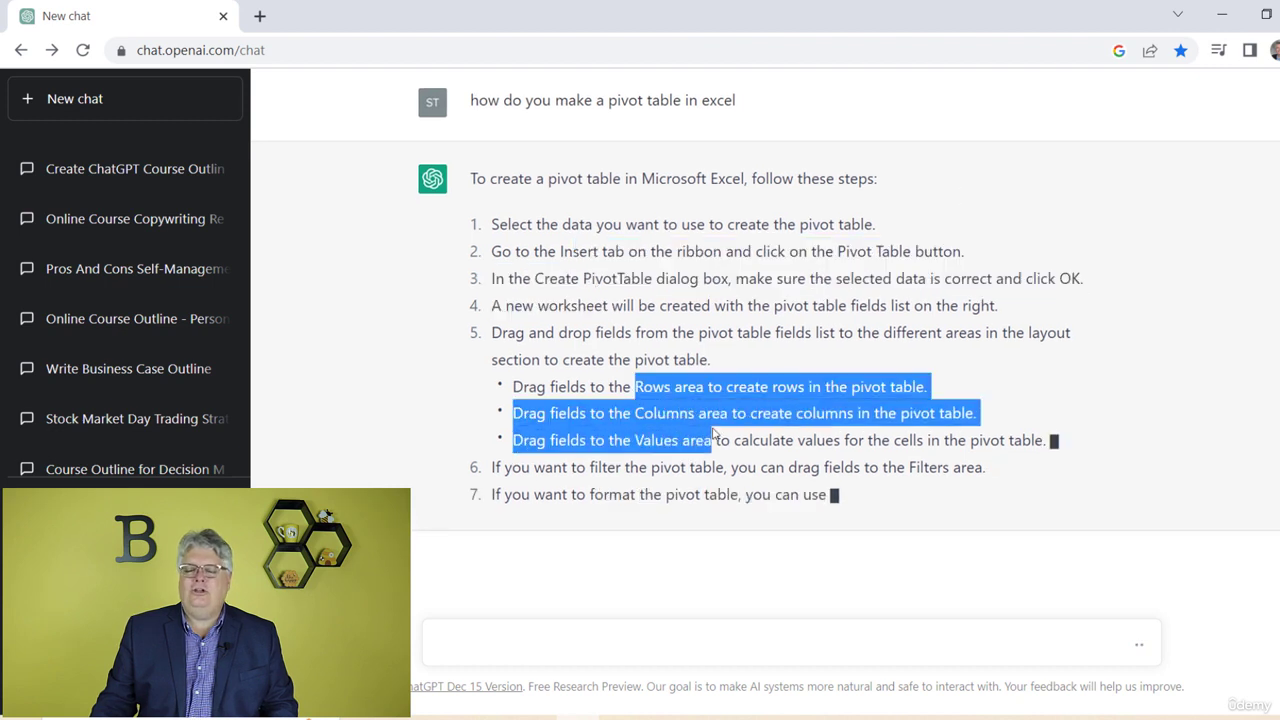
left_click(1093, 369)
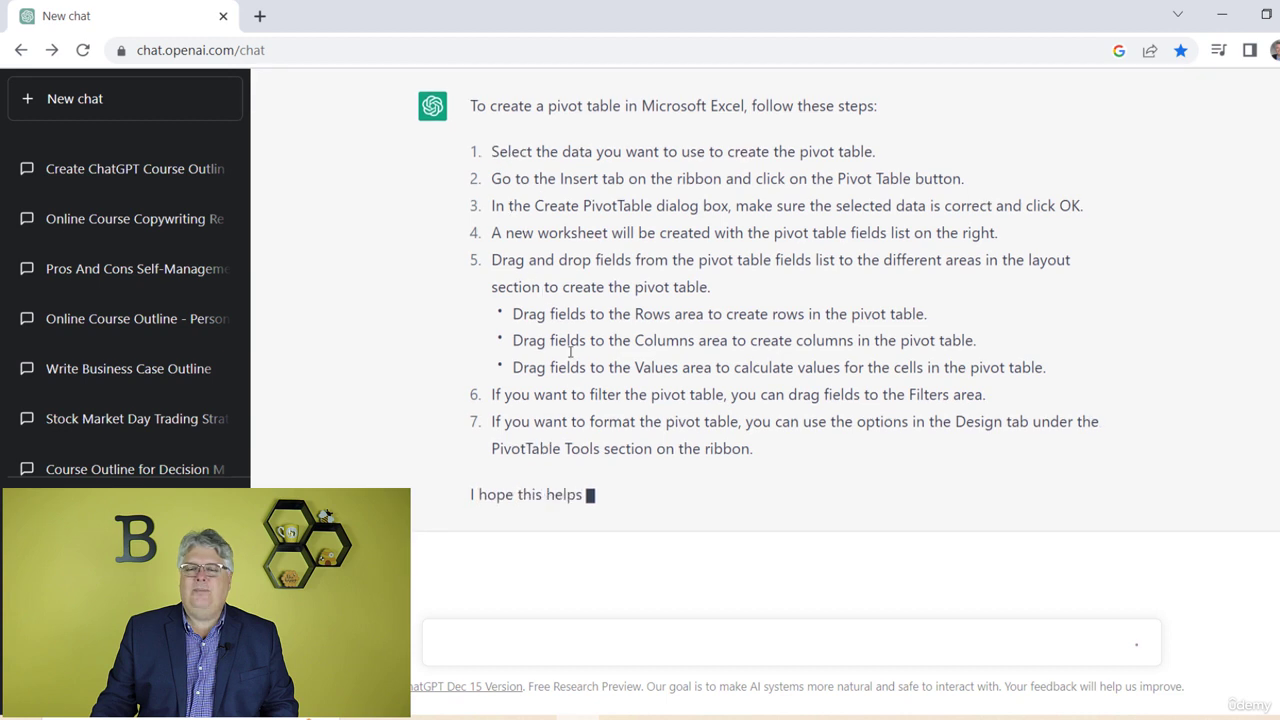
left_click_drag(557, 500, 770, 494)
left_click(758, 518)
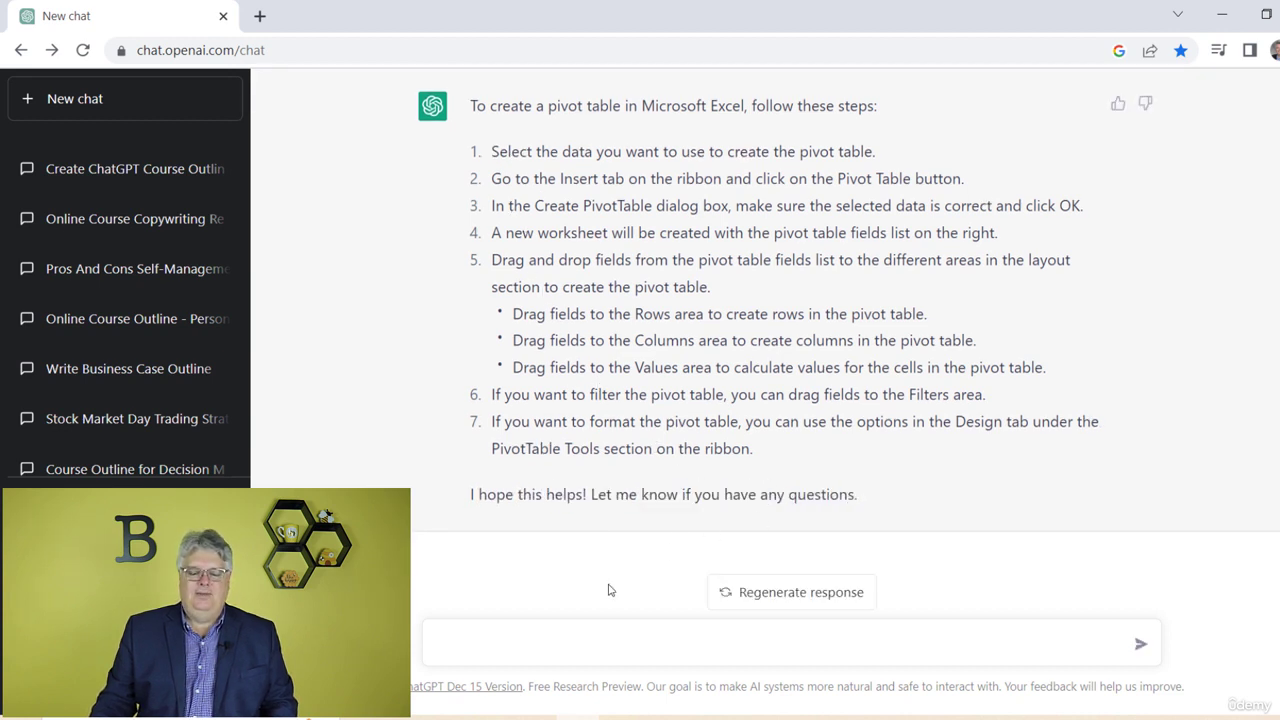
left_click(564, 638)
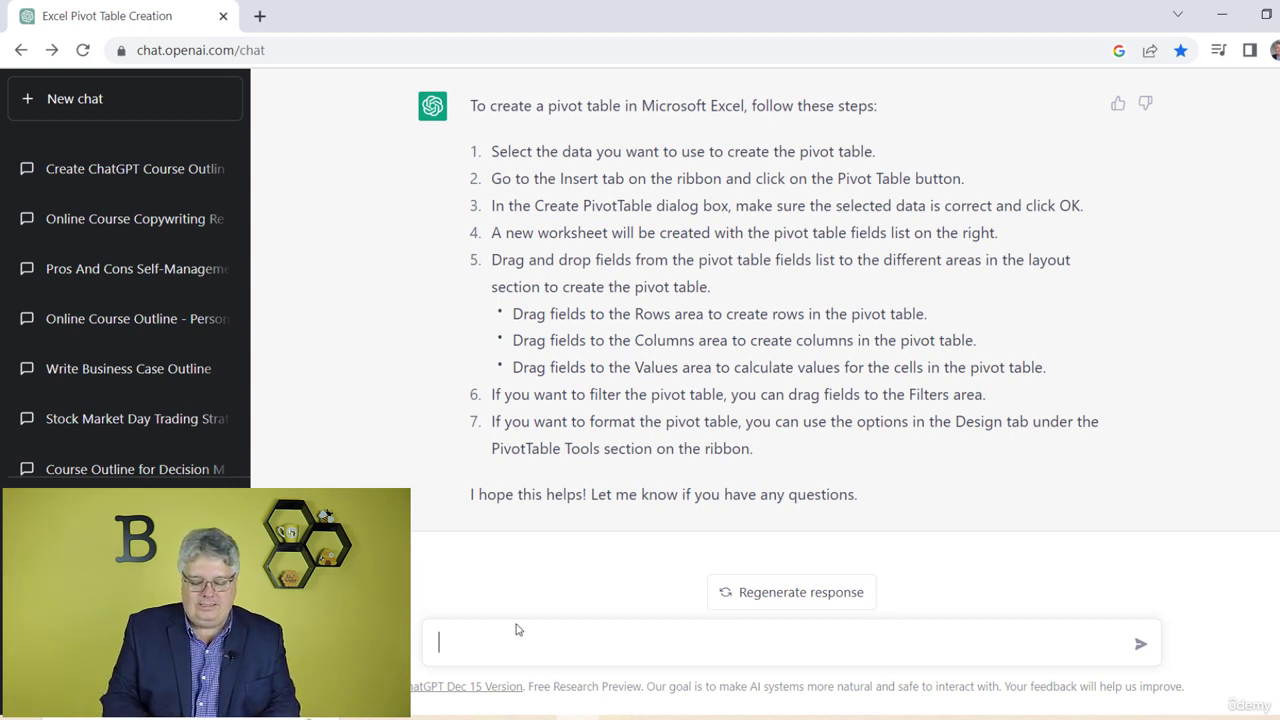
- Send 'in powerpoint how can i make my bullet point more graphical', correcting the typos
type("in p")
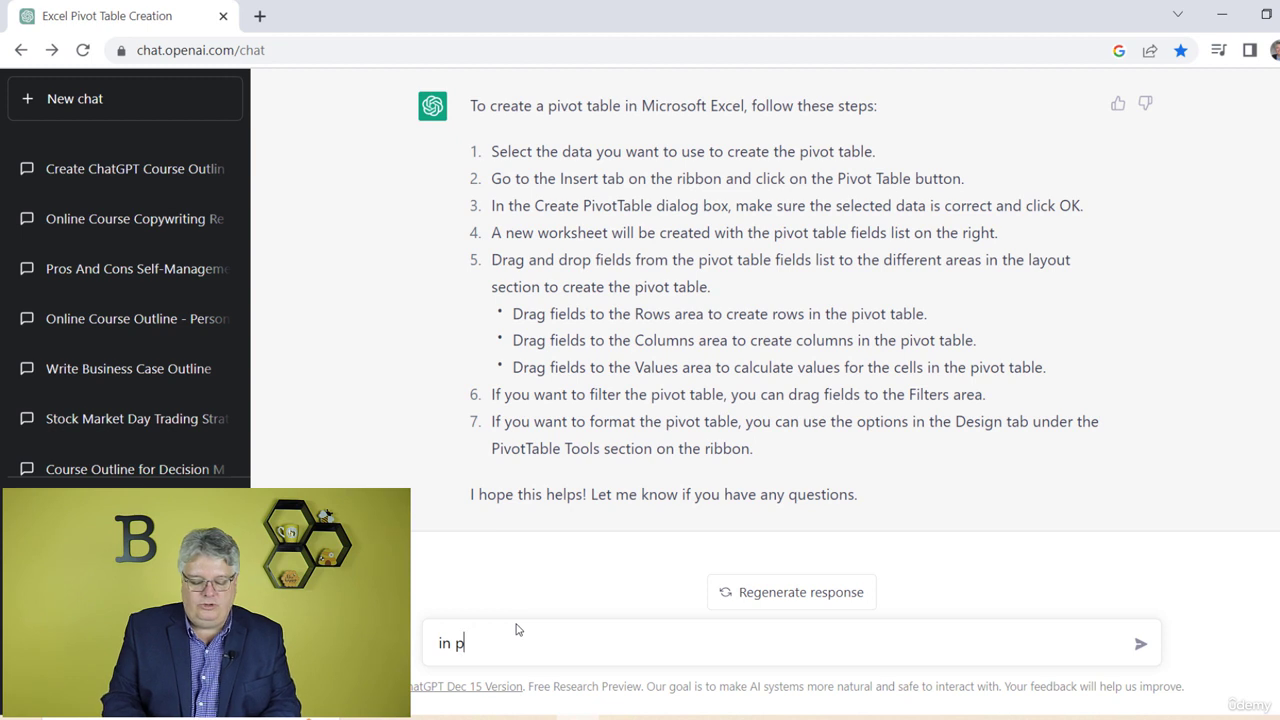
type("owerpoiny")
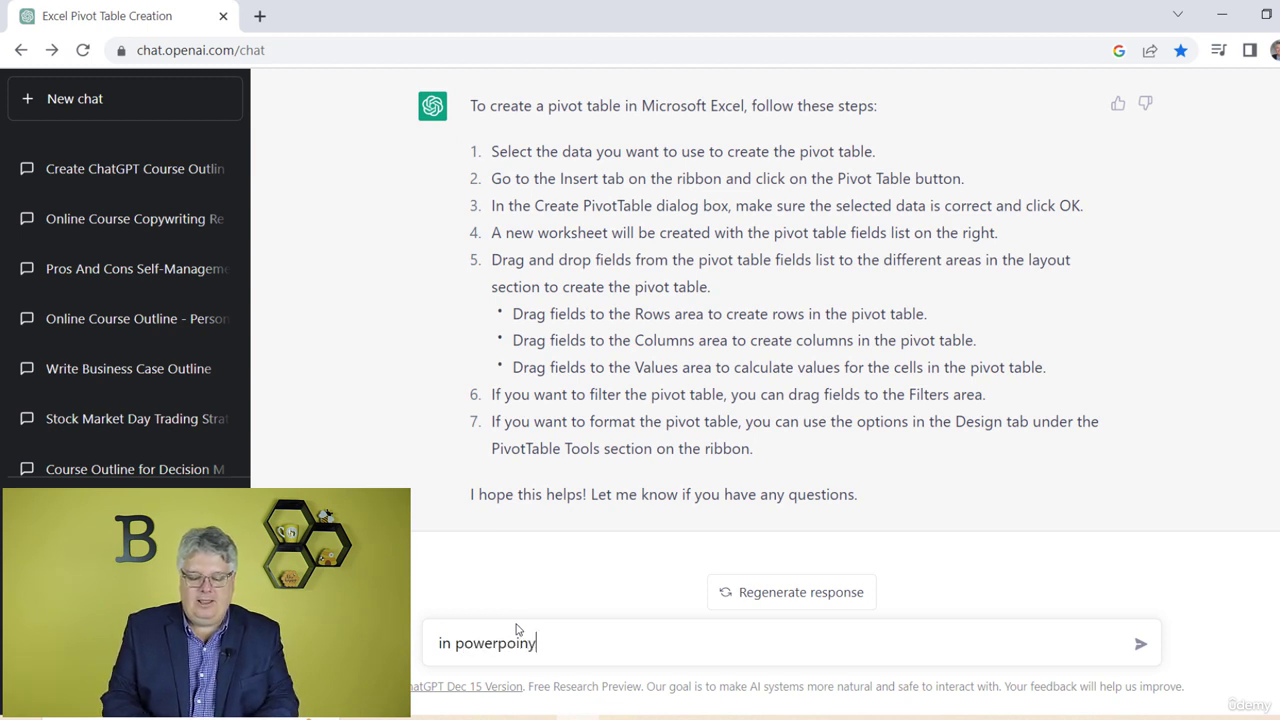
key("BackSpace")
type("t")
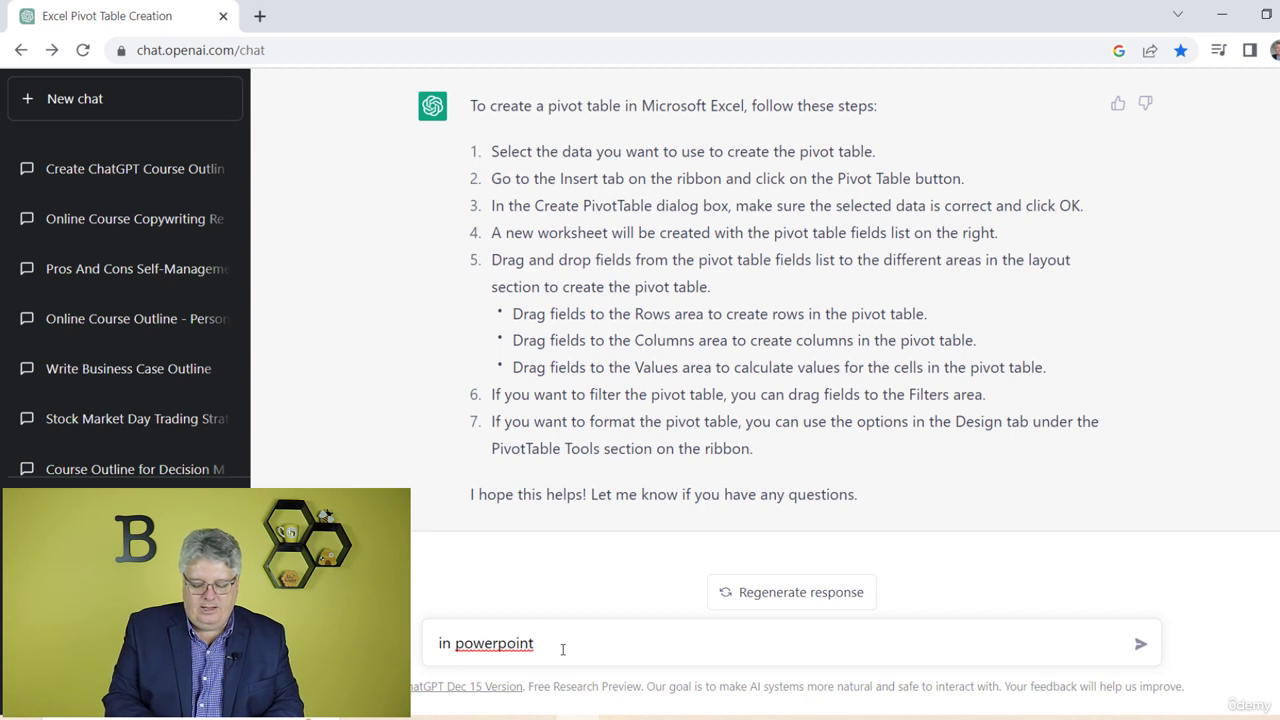
type("how can i ")
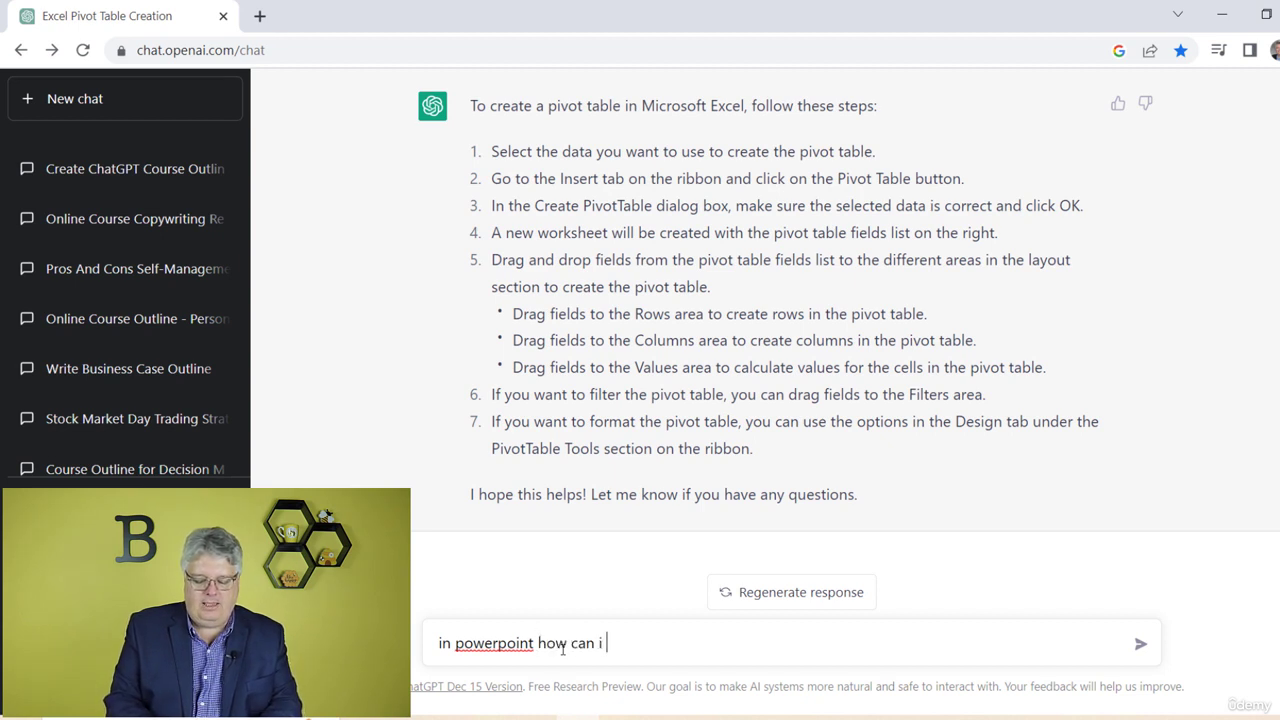
type("make my bul")
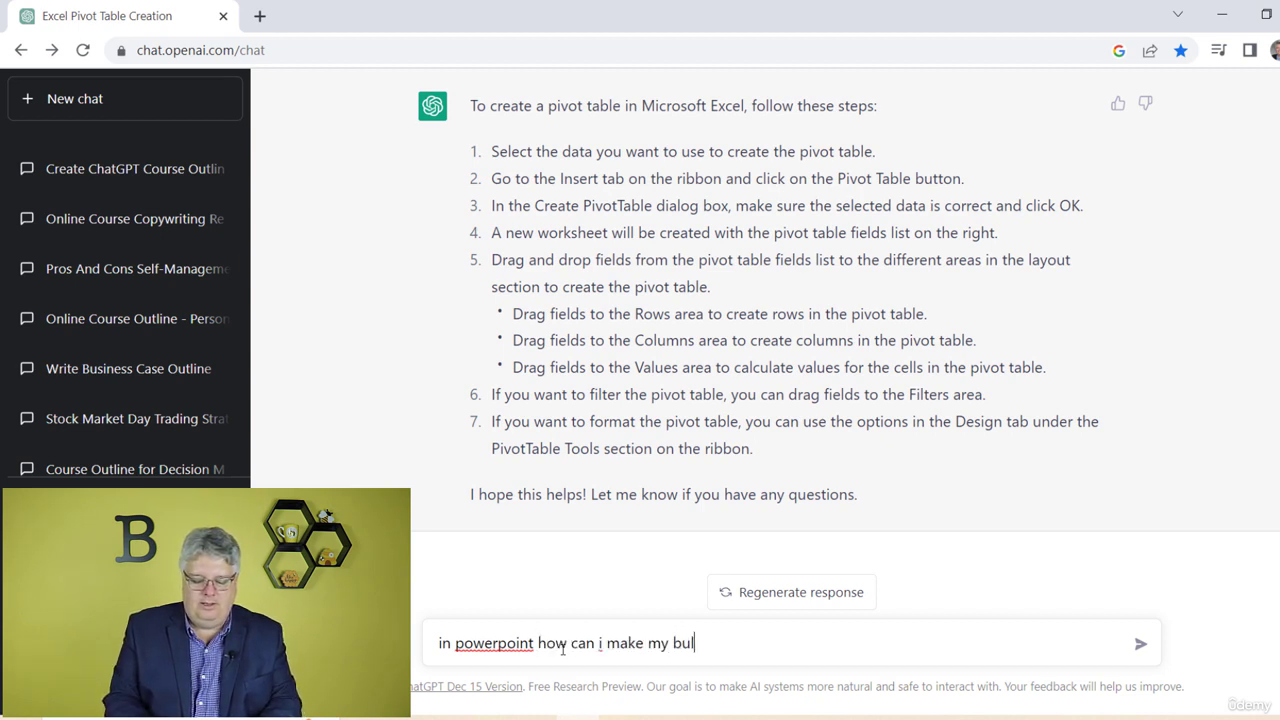
type("let point ")
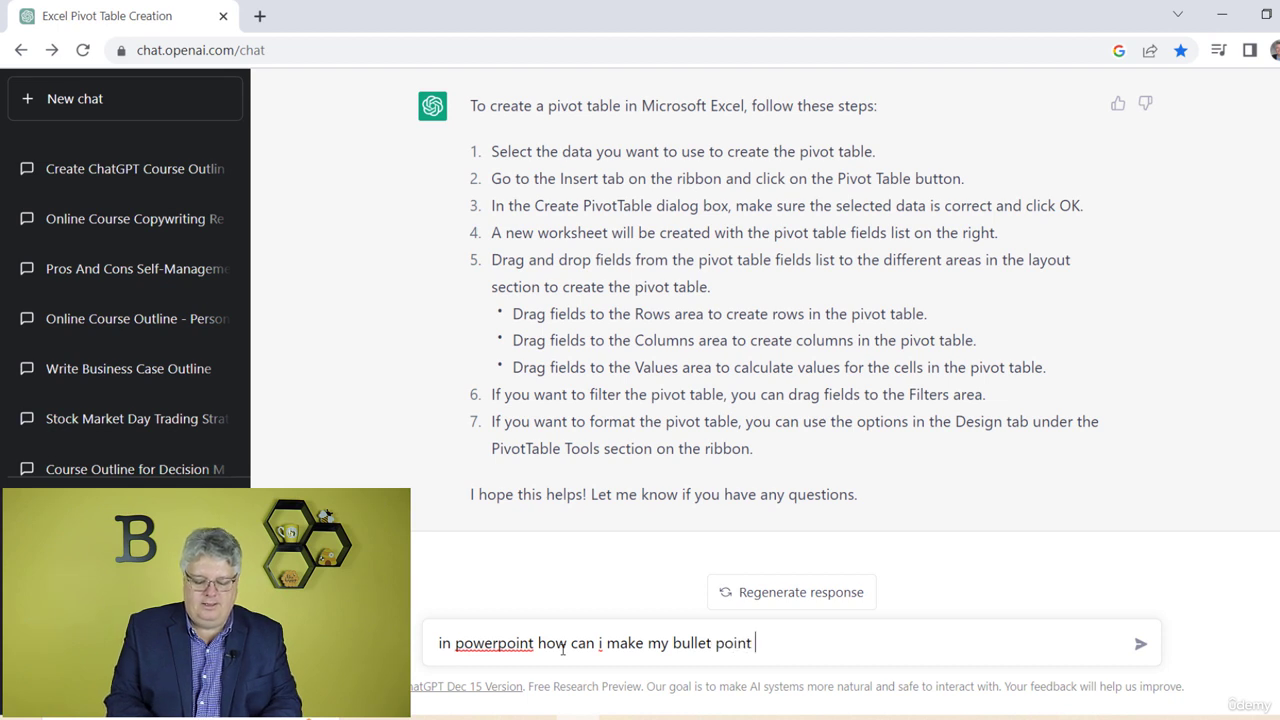
type("mor")
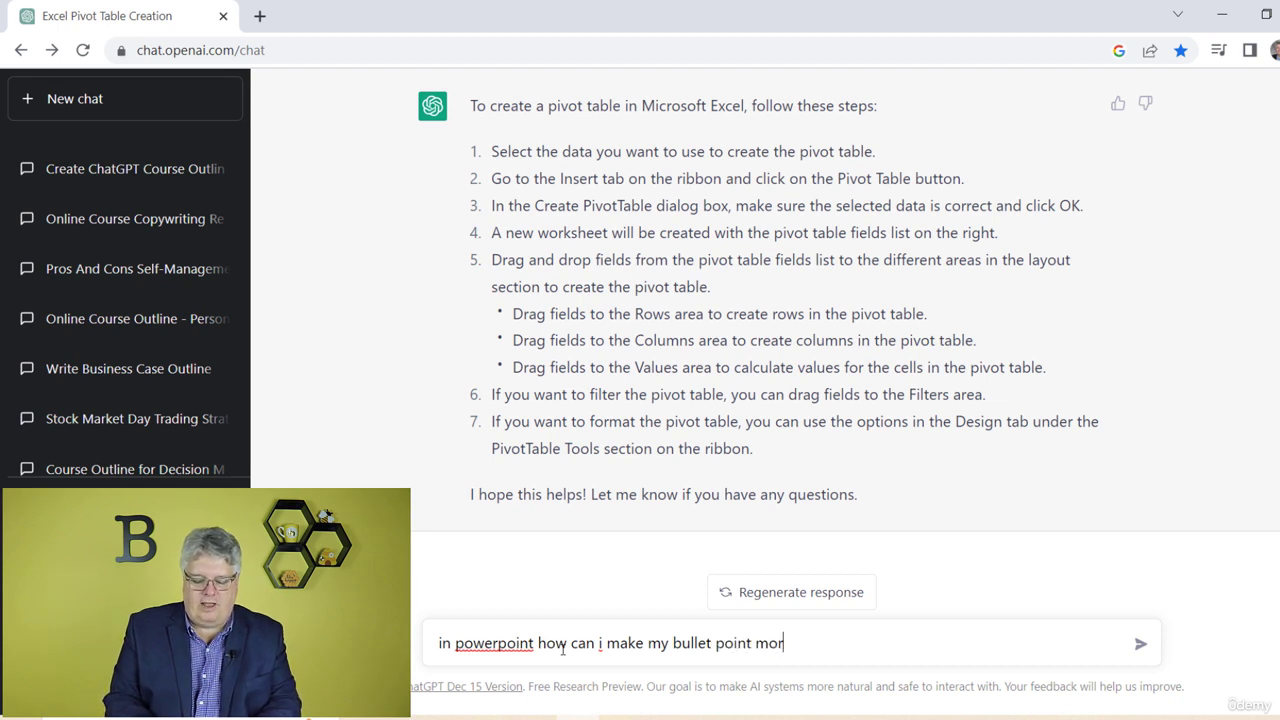
type("e grpahia")
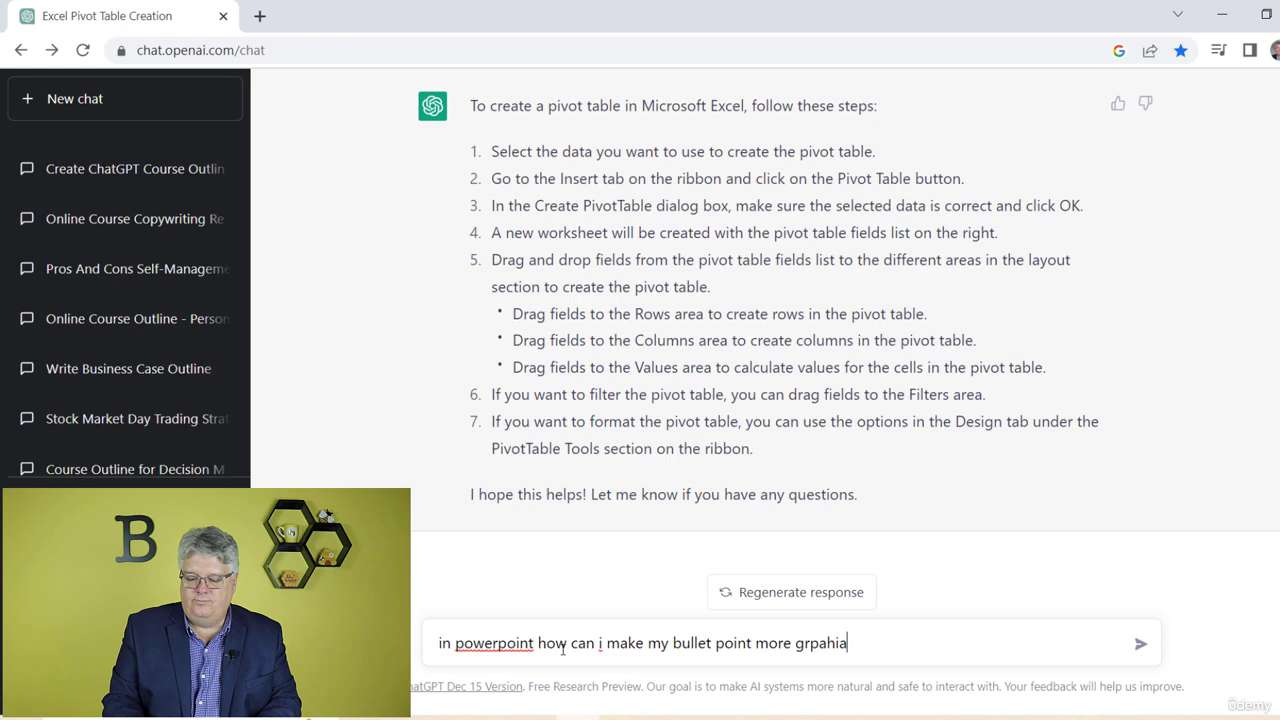
key("BackSpace")
key("BackSpace")
key("BackSpace")
key("BackSpace")
key("BackSpace")
type("a")
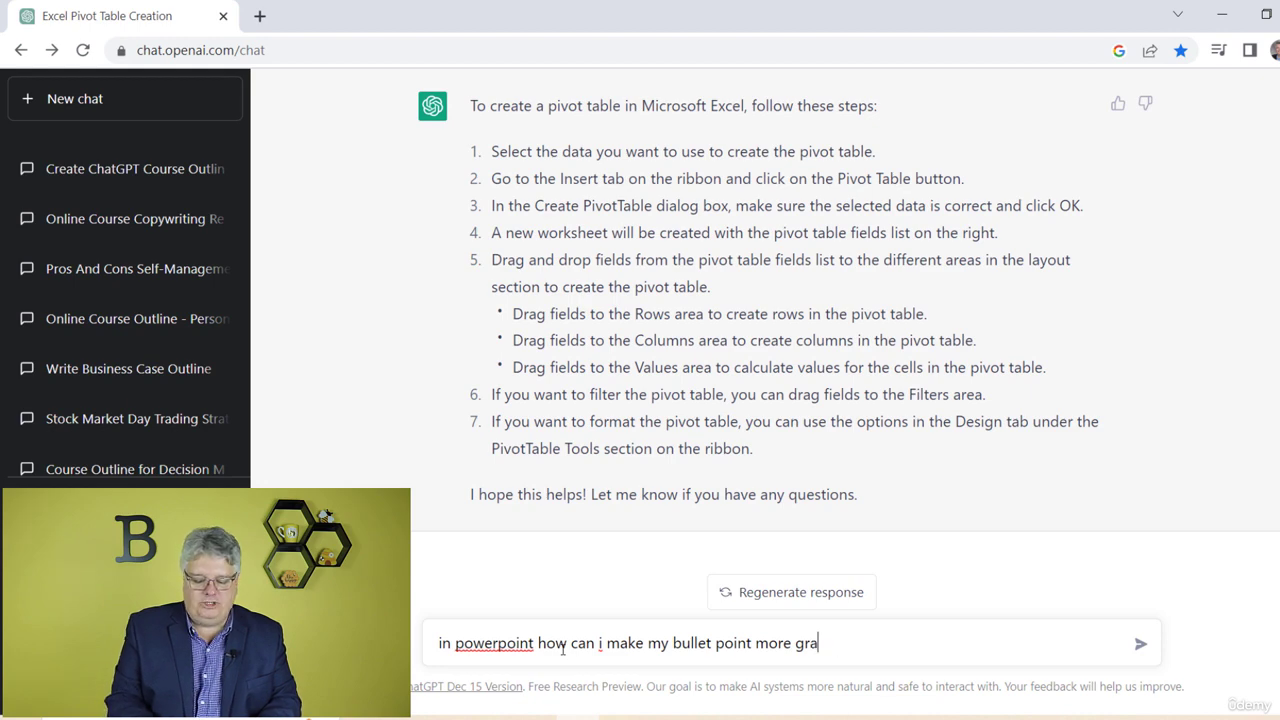
type("phical")
key("Return")
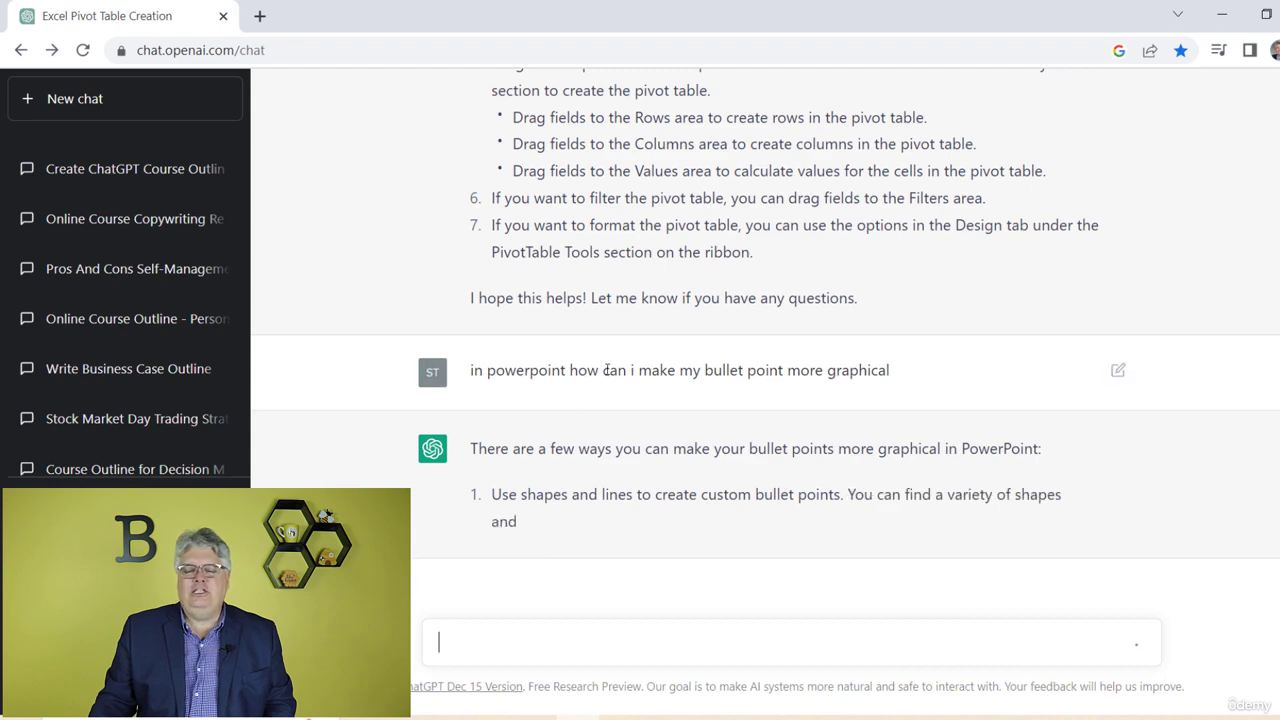
- Read the four-tip answer, marking the shapes-and-lines, icons, images and SmartArt methods
scroll(609, 372, "up", 2)
scroll(609, 372, "up", 1)
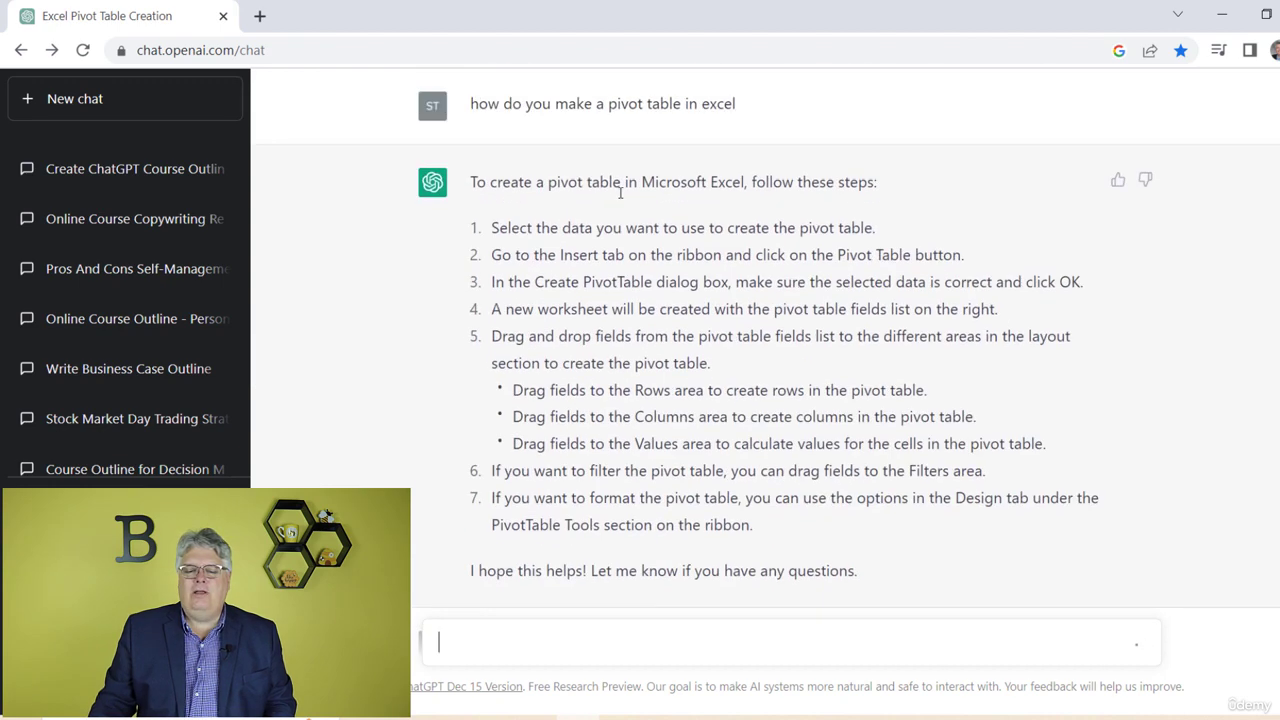
left_click_drag(580, 182, 680, 176)
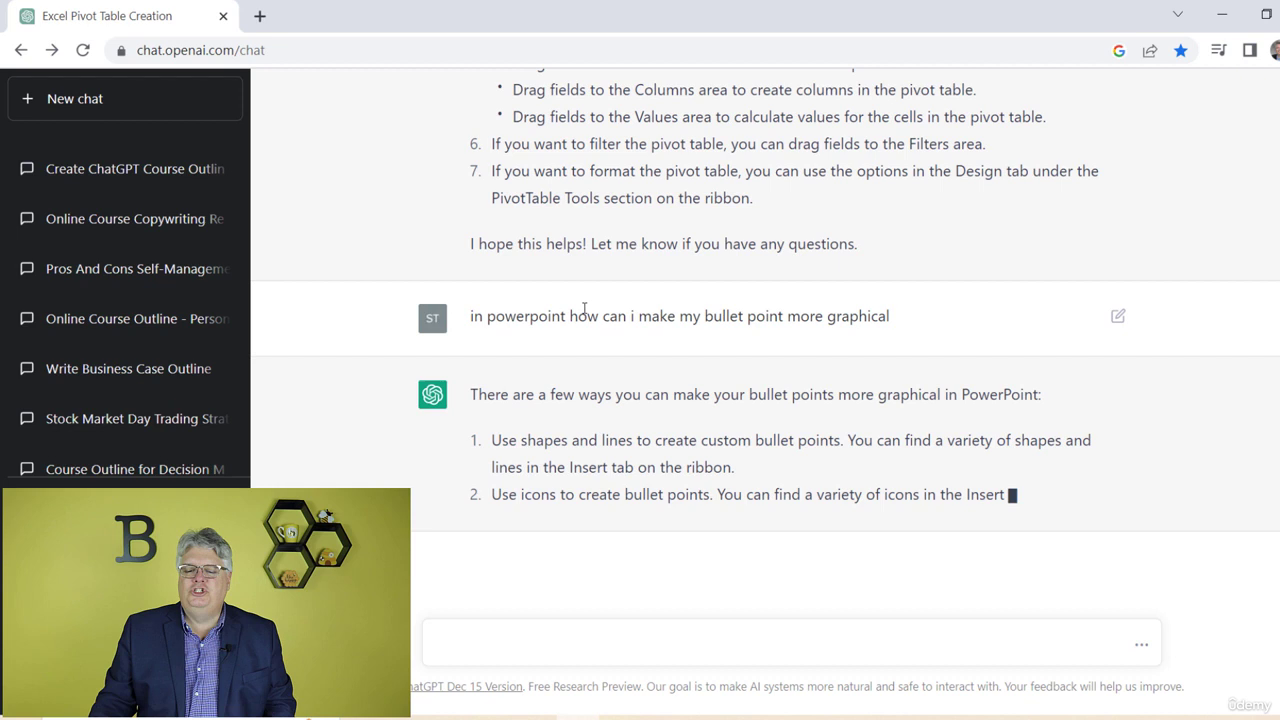
left_click_drag(587, 316, 800, 307)
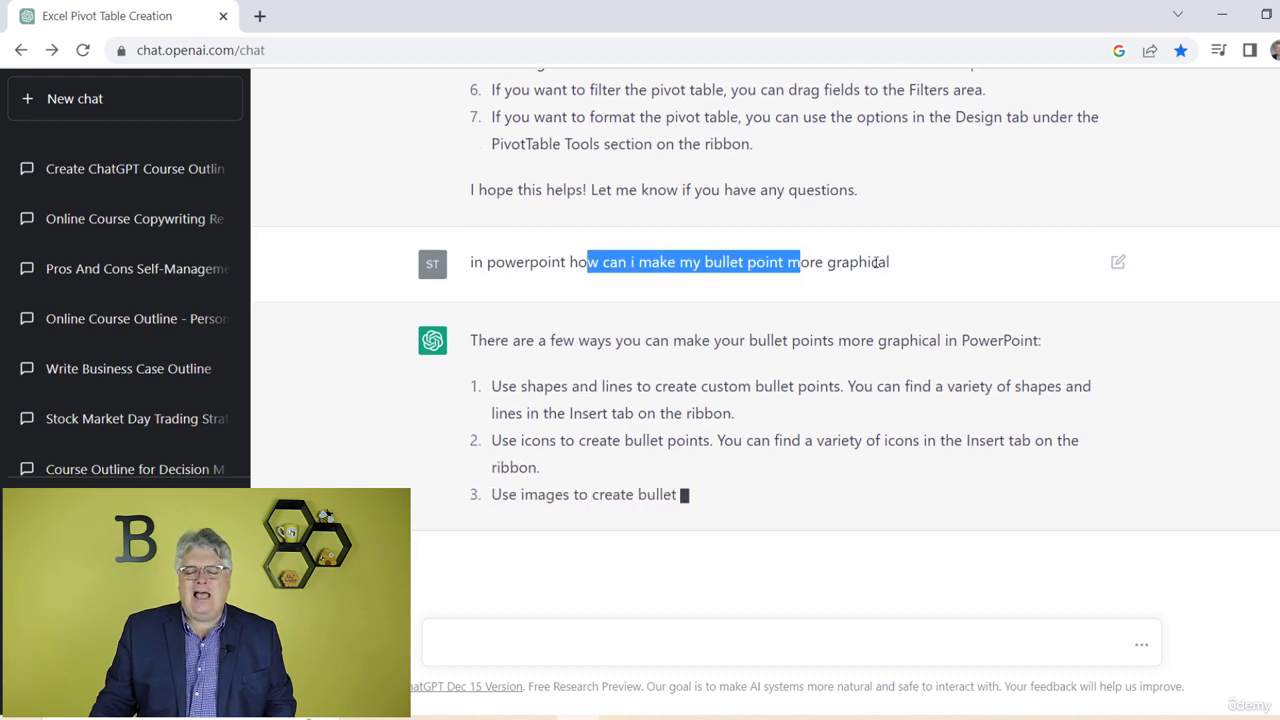
left_click(565, 341)
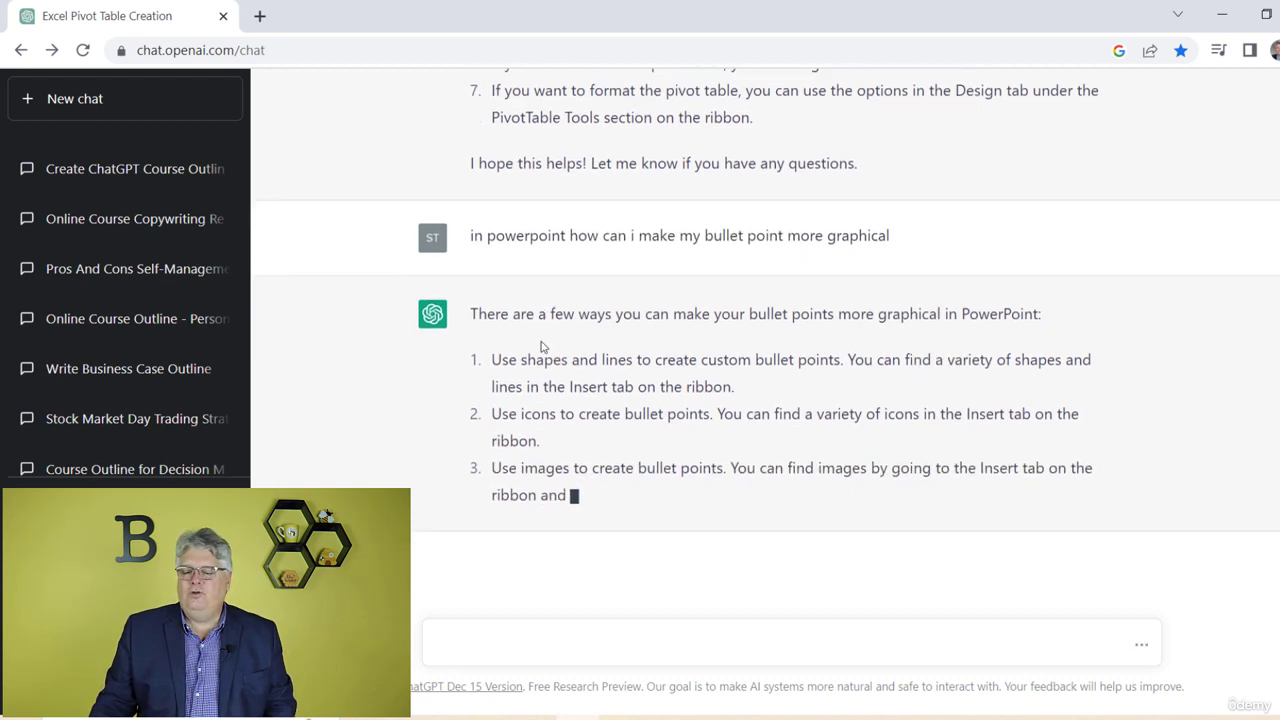
left_click_drag(543, 358, 746, 312)
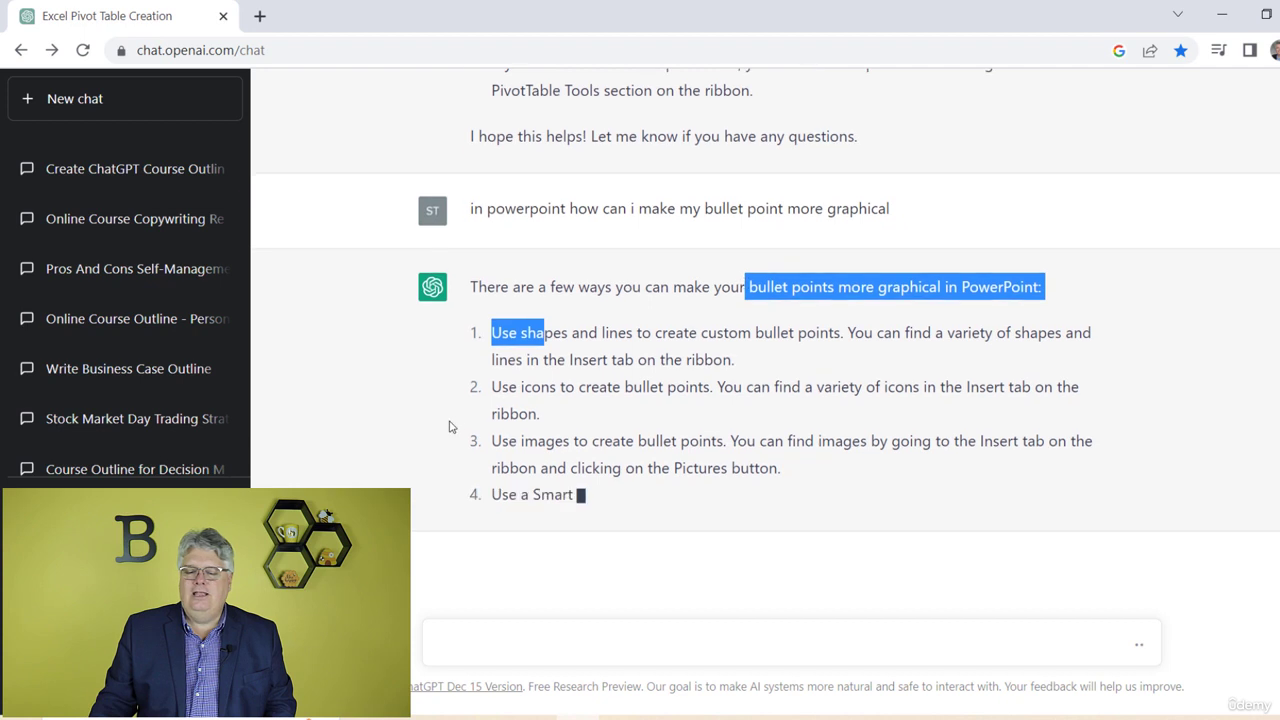
left_click_drag(578, 333, 748, 325)
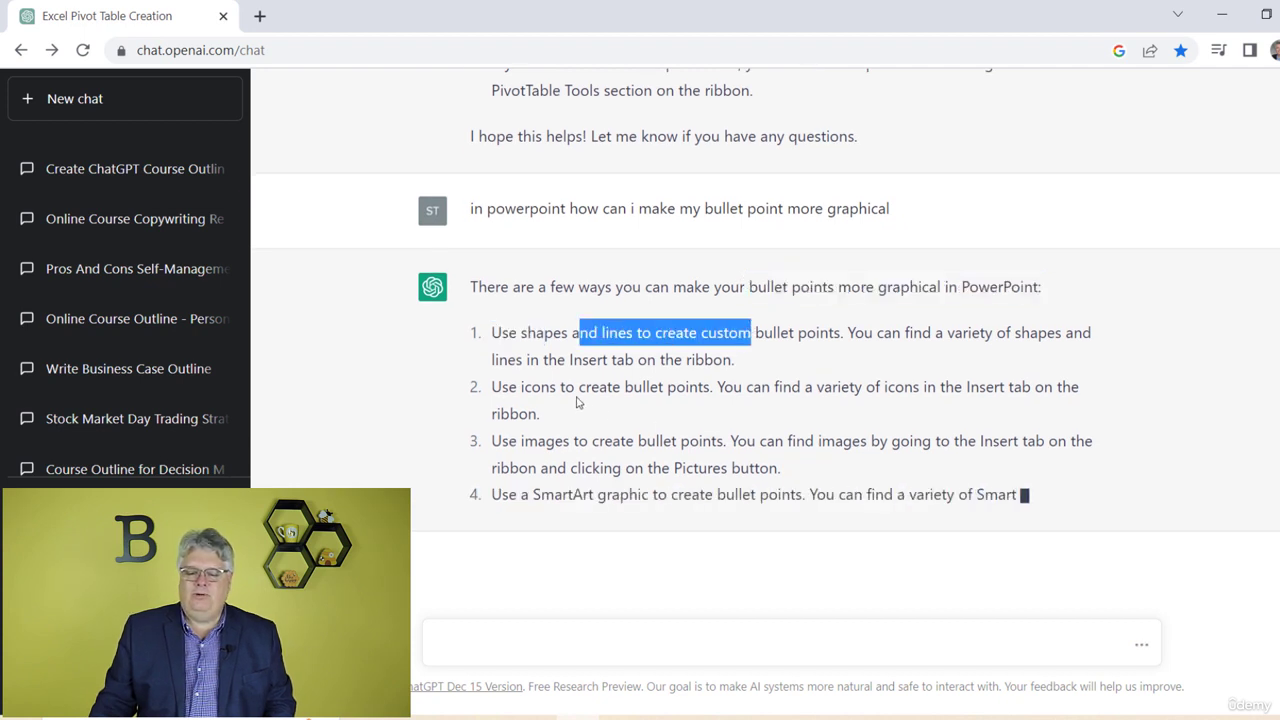
left_click_drag(557, 402, 570, 485)
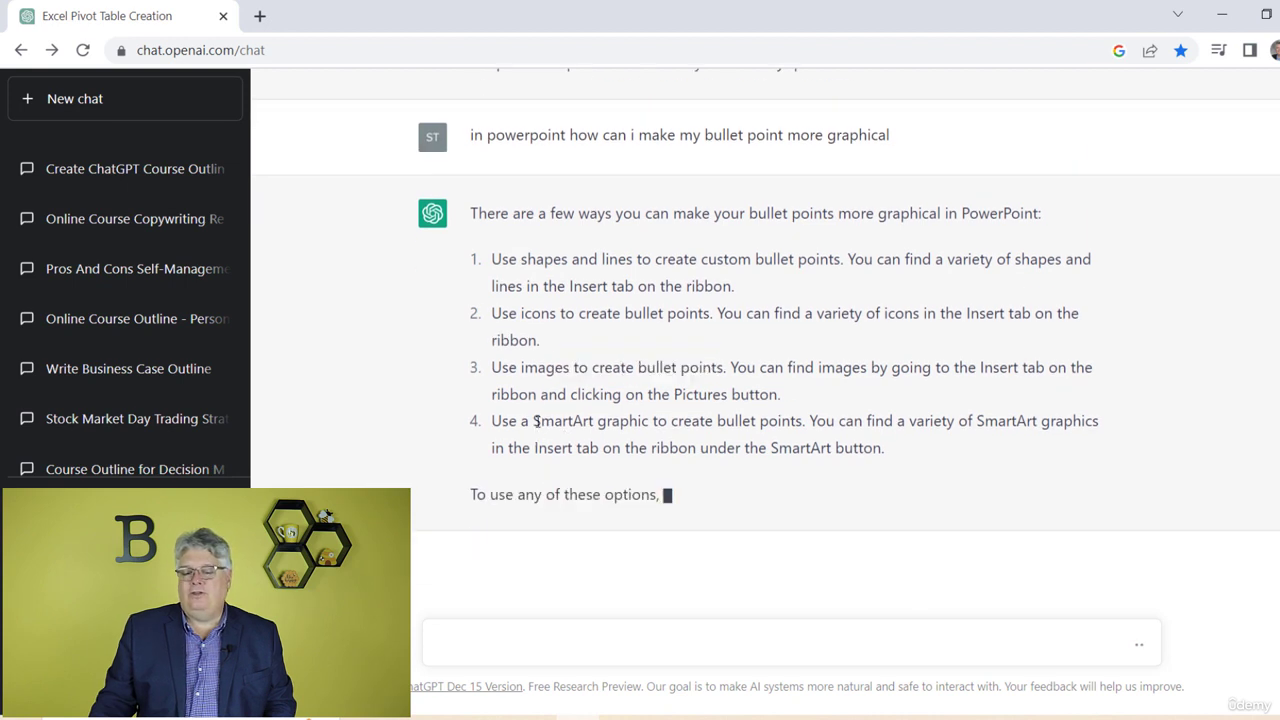
left_click_drag(534, 421, 632, 423)
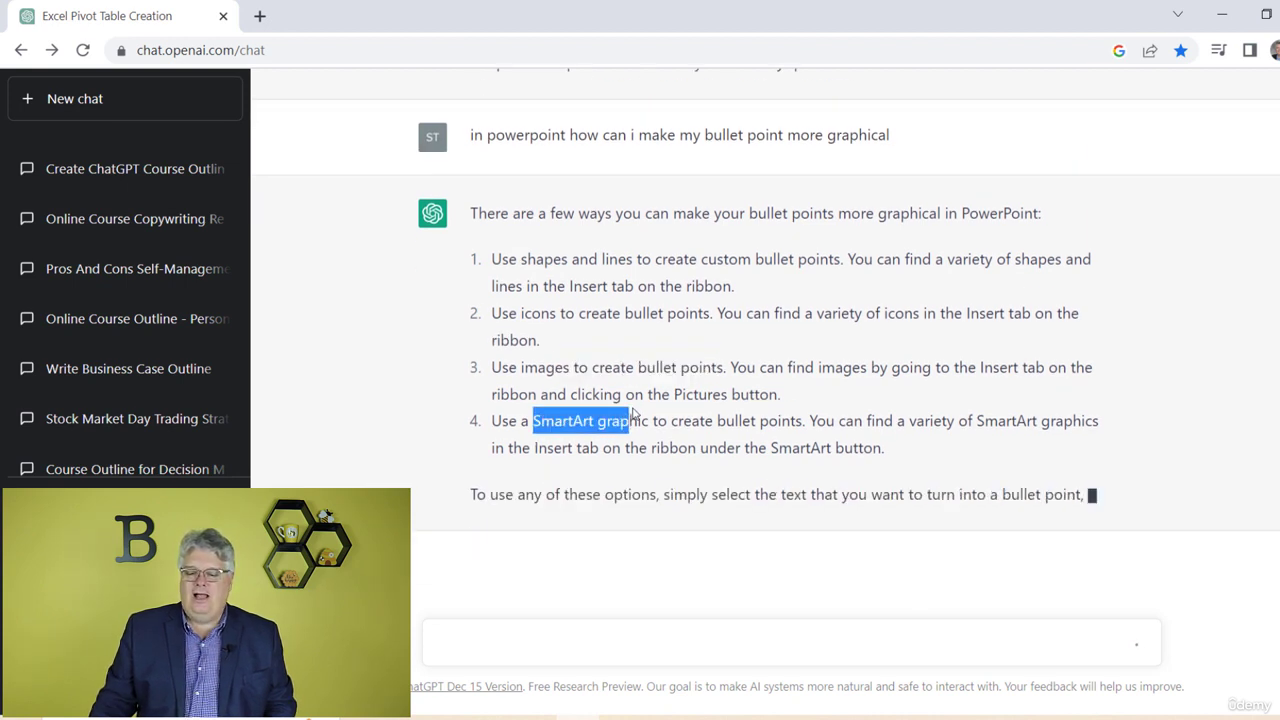
left_click_drag(792, 421, 872, 421)
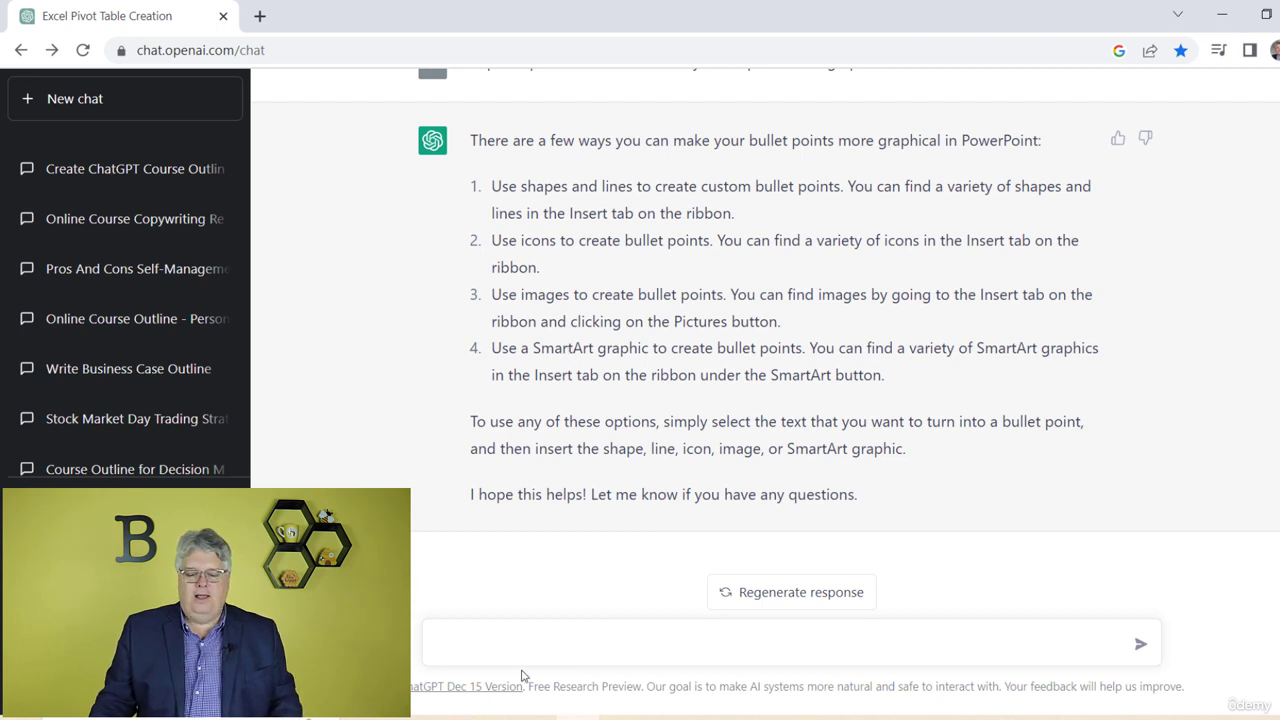
- Type the follow-up 'how do i use #4 step by step' in the message box
type("how d")
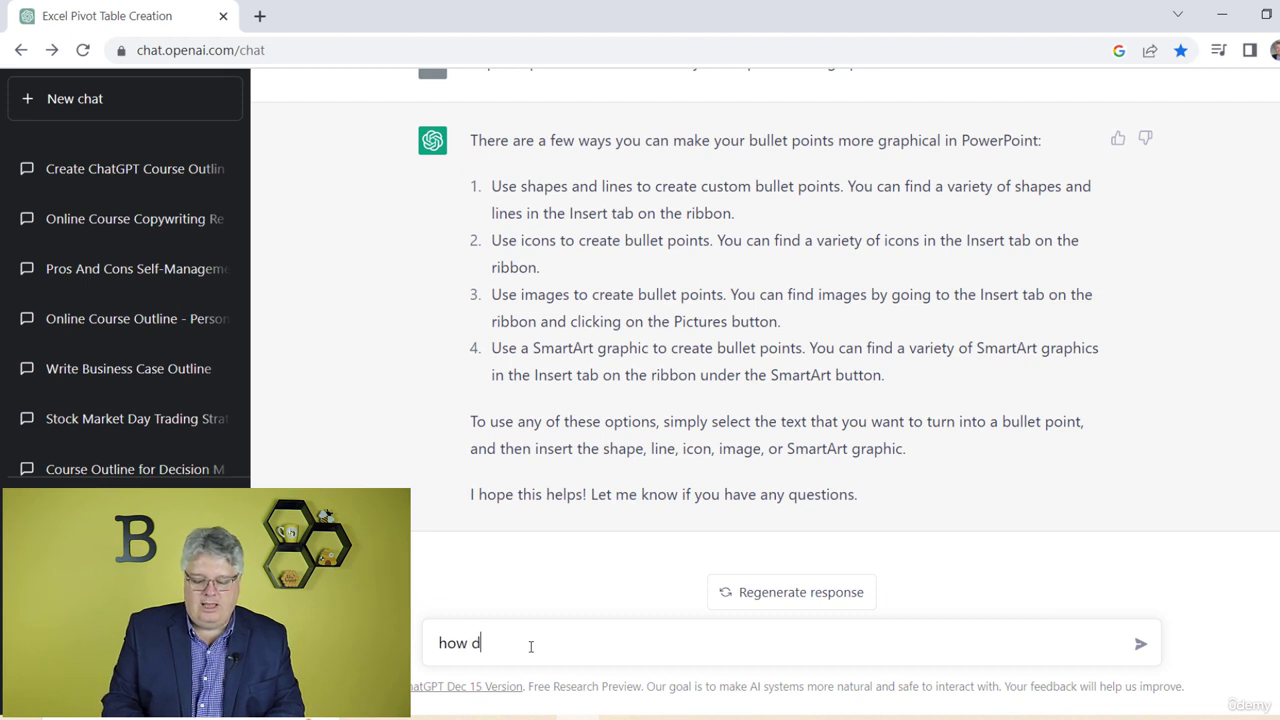
type("o i use #4")
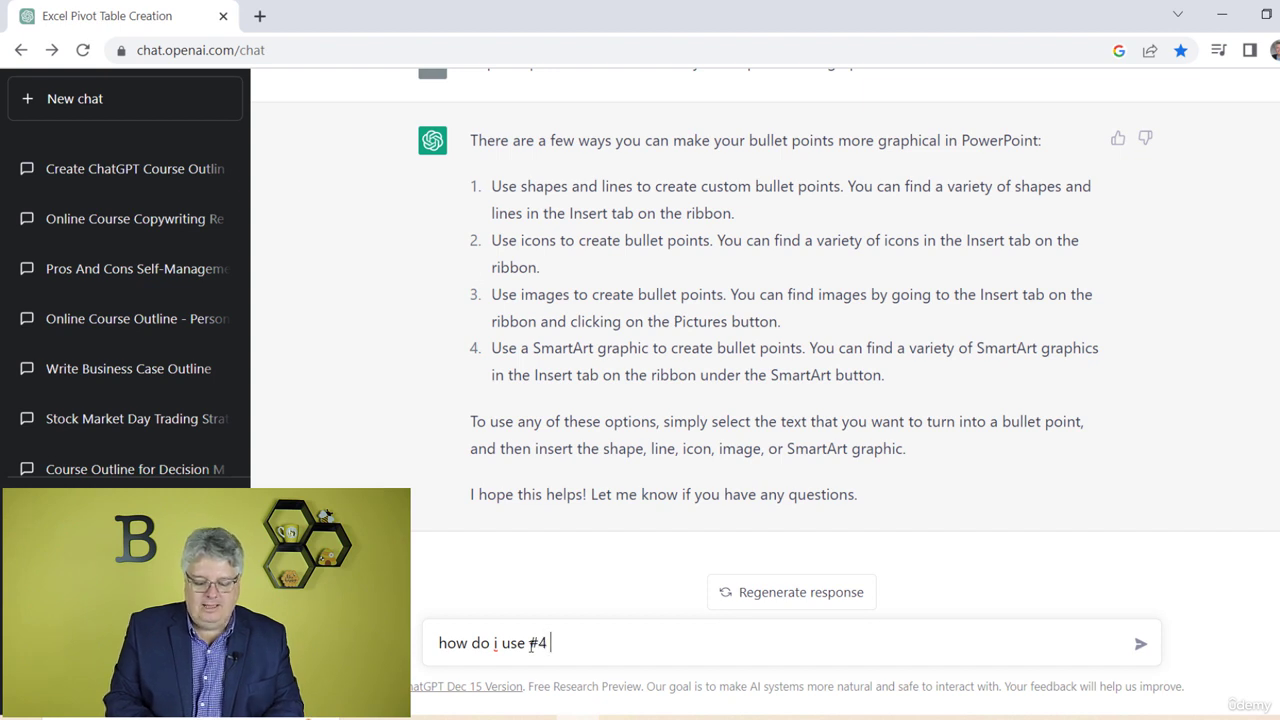
type(" step by s")
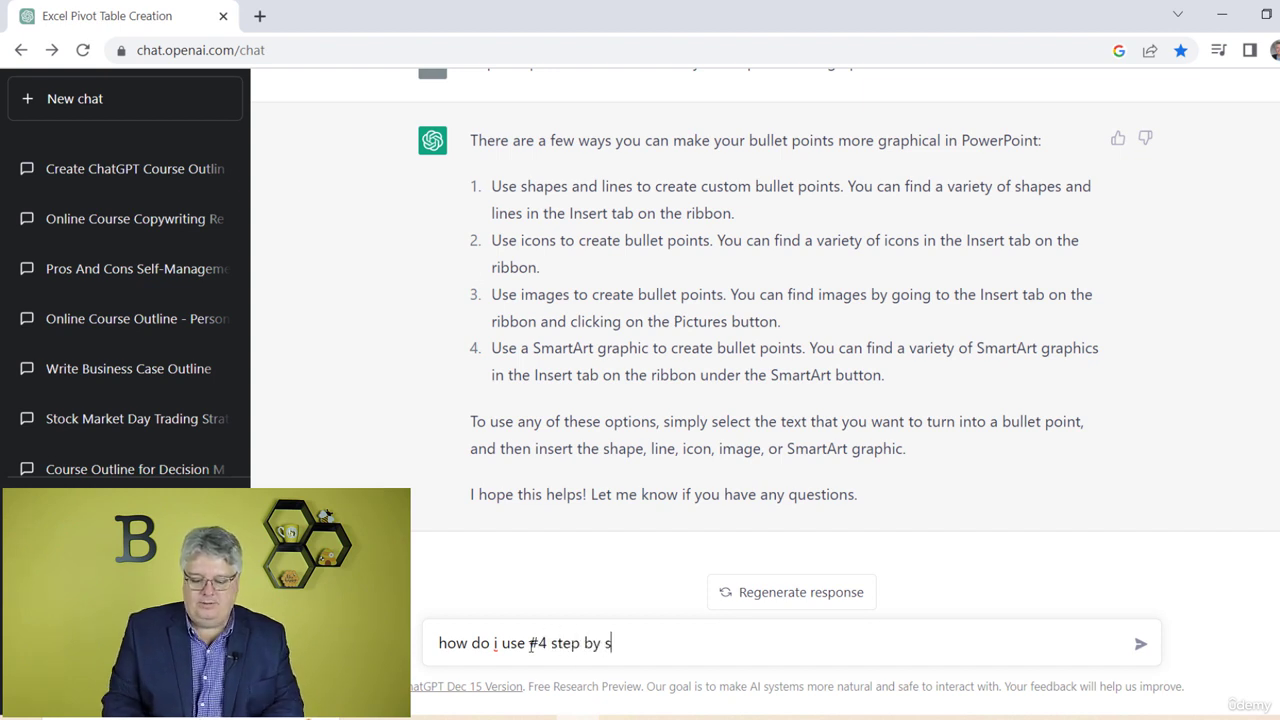
type("tep")
- Send 'how do i use #4 step by step' and read the SmartArt reply's opening sentence
key("Return")
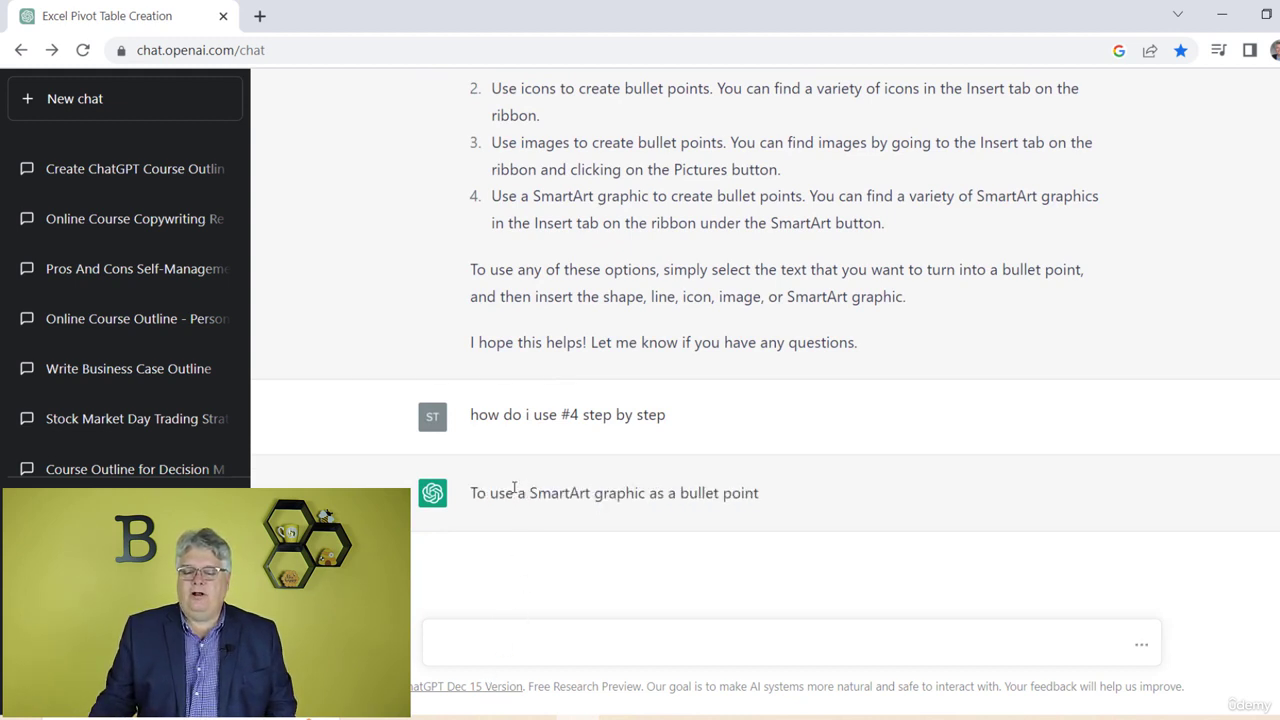
left_click_drag(470, 493, 740, 493)
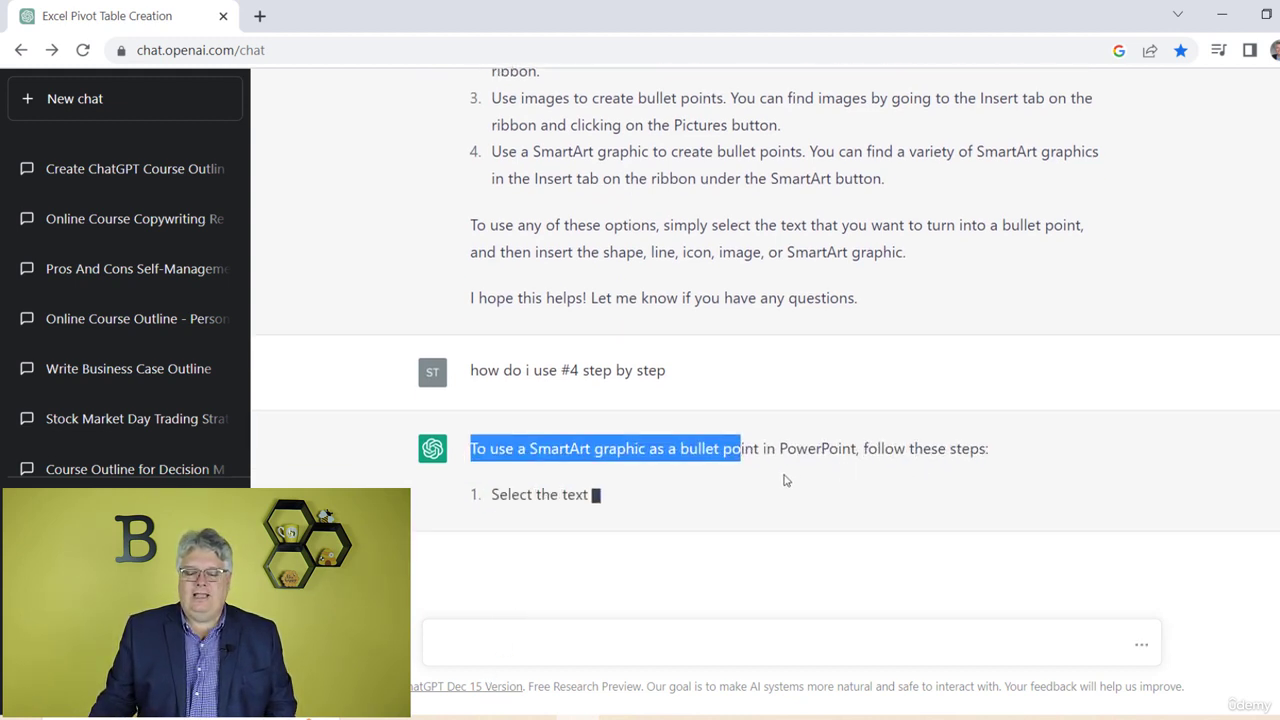
left_click(778, 482)
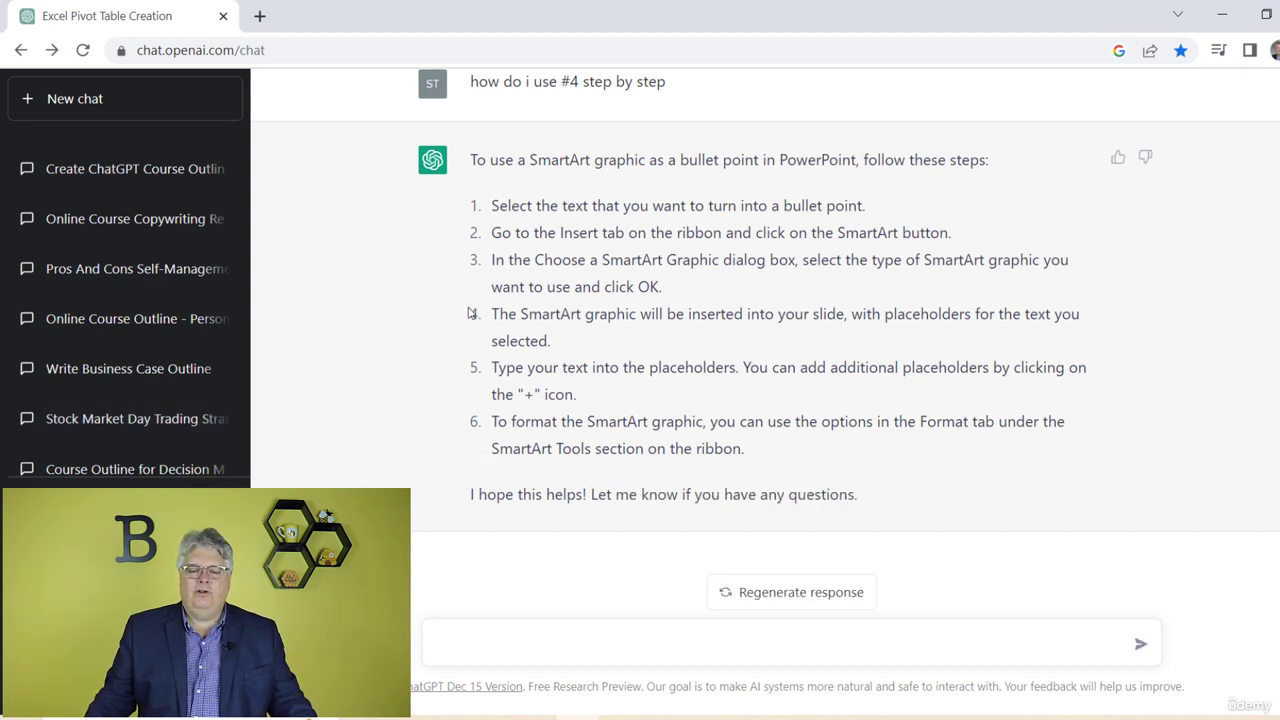
- Read through SmartArt steps 1–6, focusing on steps 3 and 4 about choosing the graphic
left_click_drag(490, 230, 695, 440)
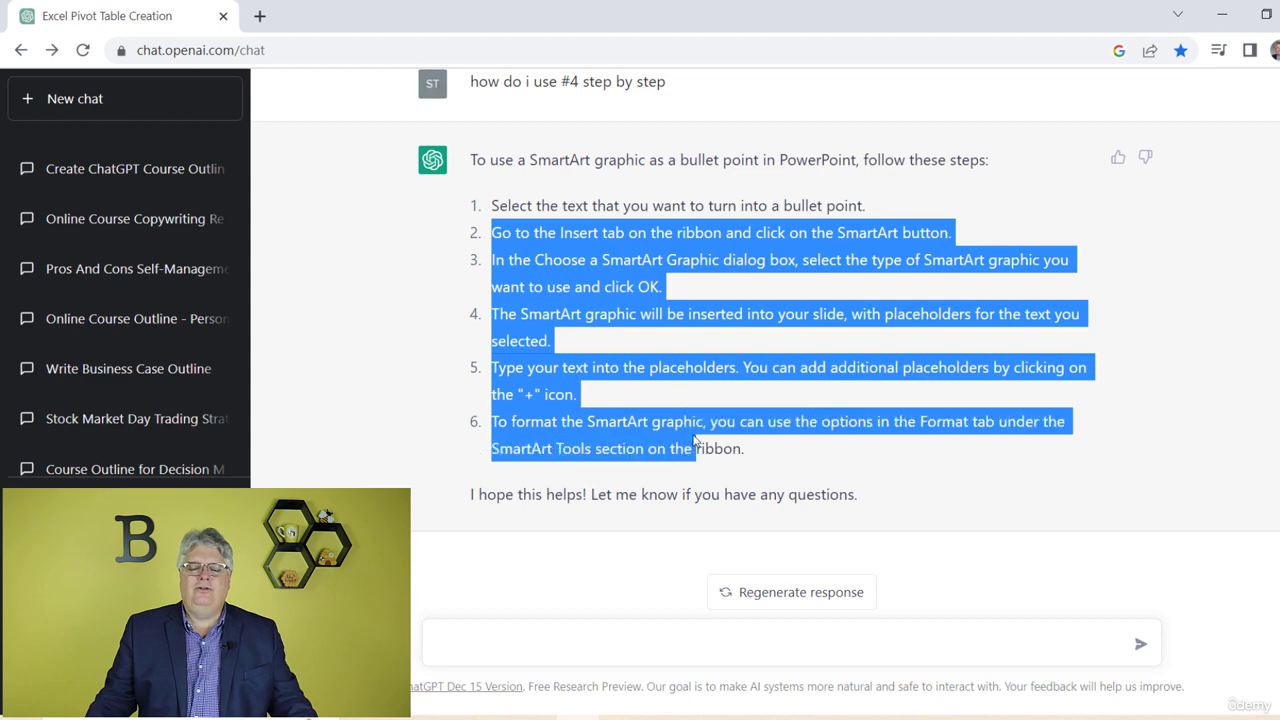
left_click(403, 346)
left_click_drag(499, 206, 607, 421)
left_click(403, 314)
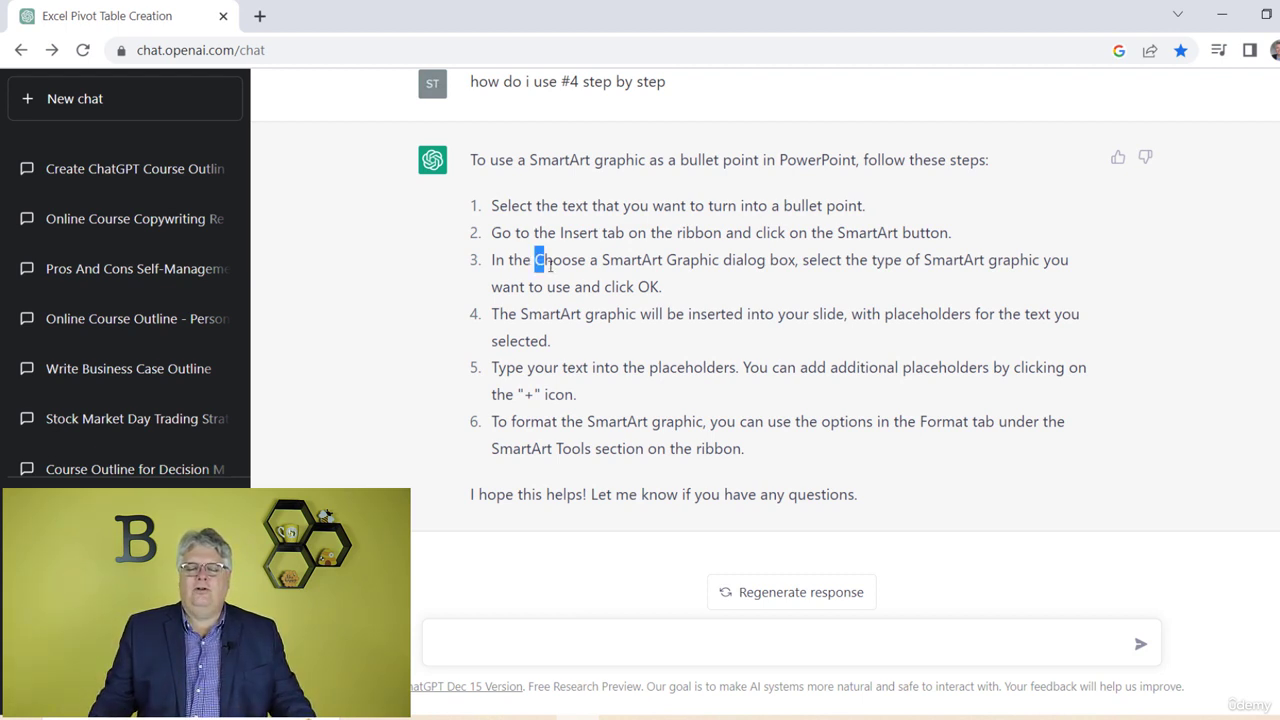
left_click_drag(534, 260, 562, 314)
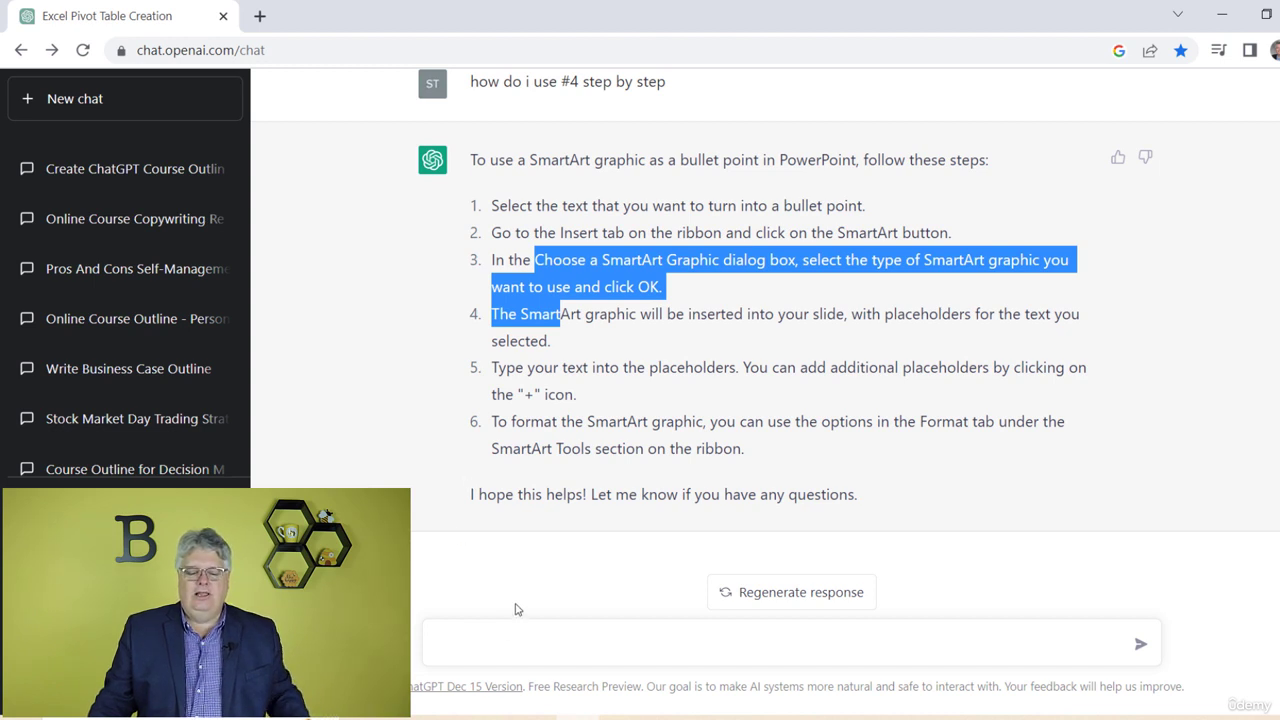
left_click(500, 639)
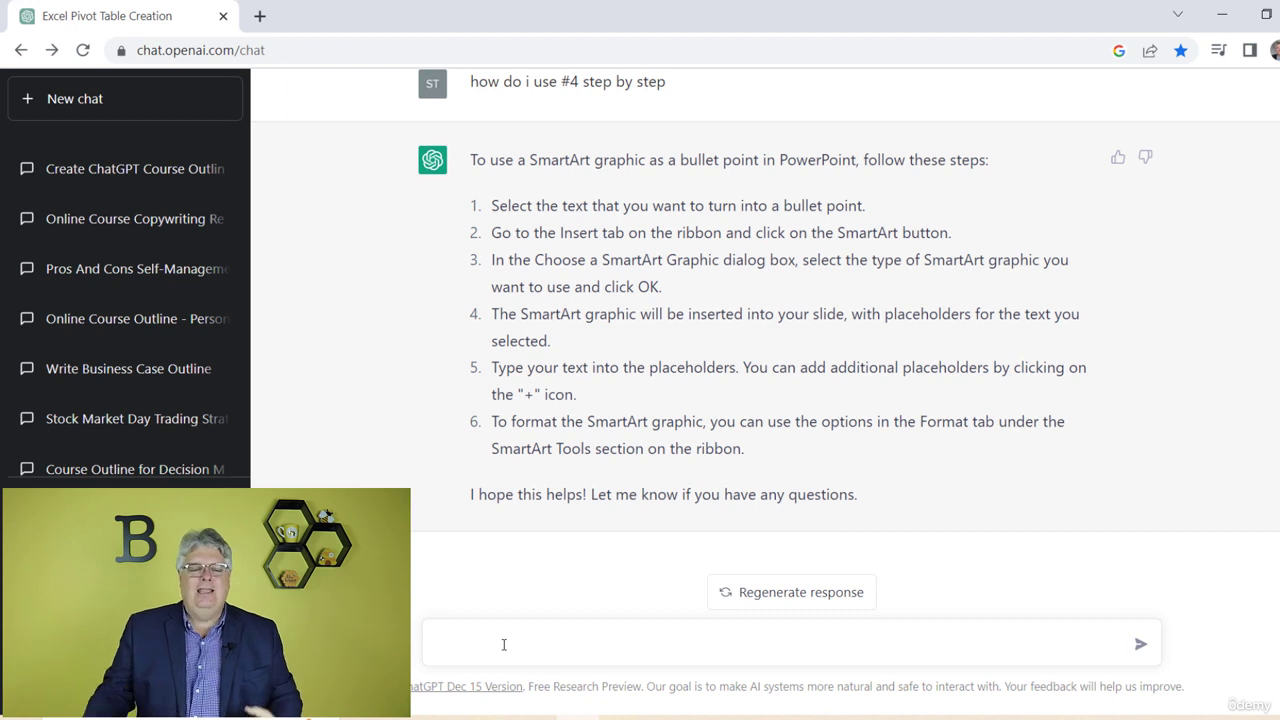
- Start a new chat and ask 'how do i make api code in univert'
left_click(90, 116)
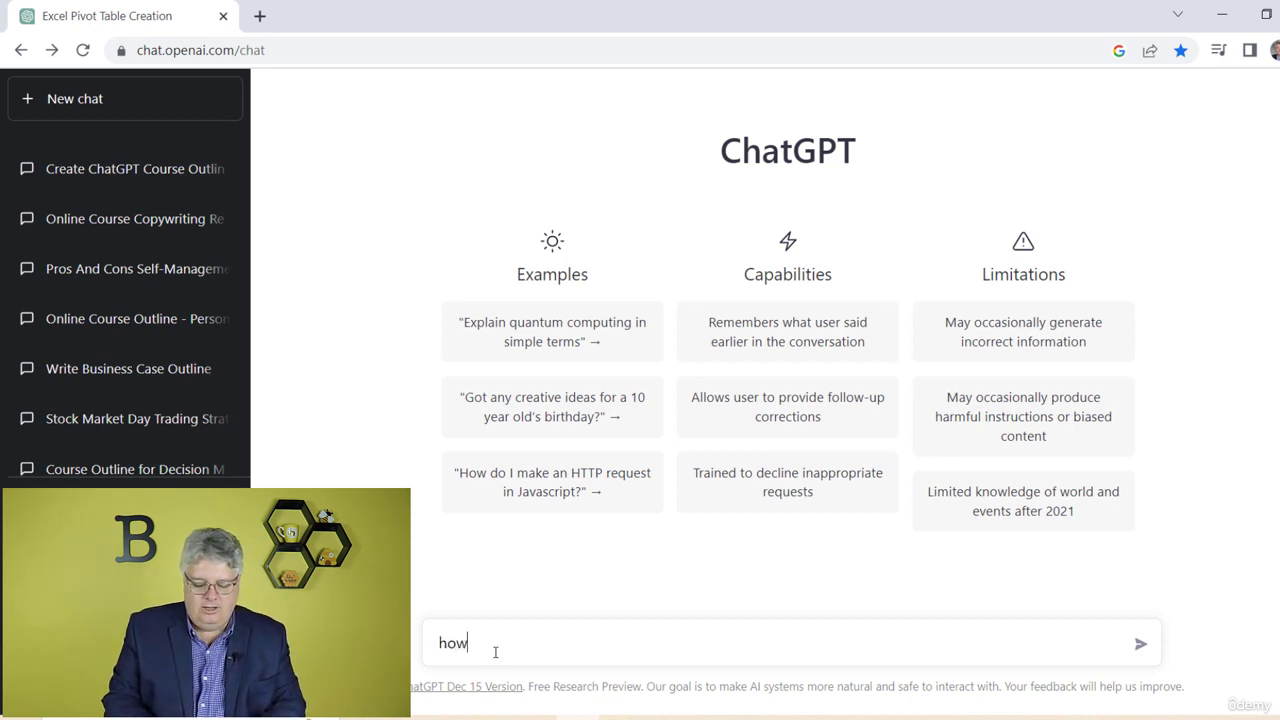
type("do i make")
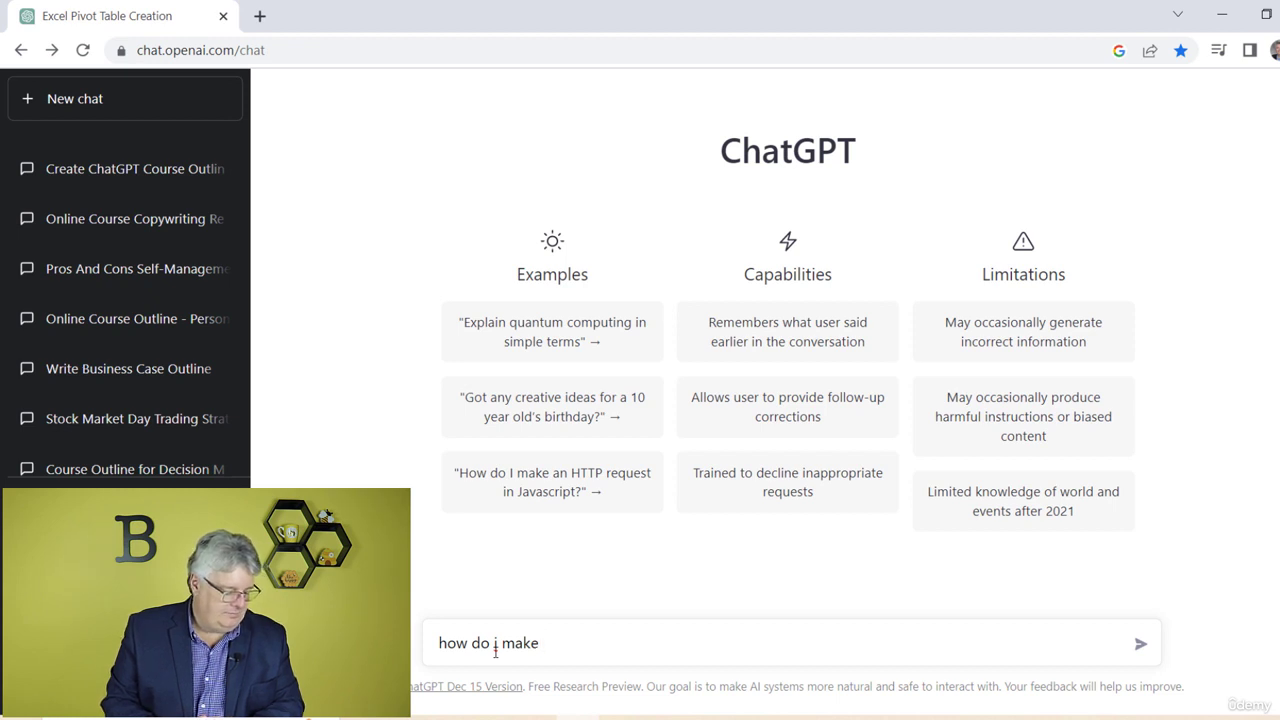
type(" a")
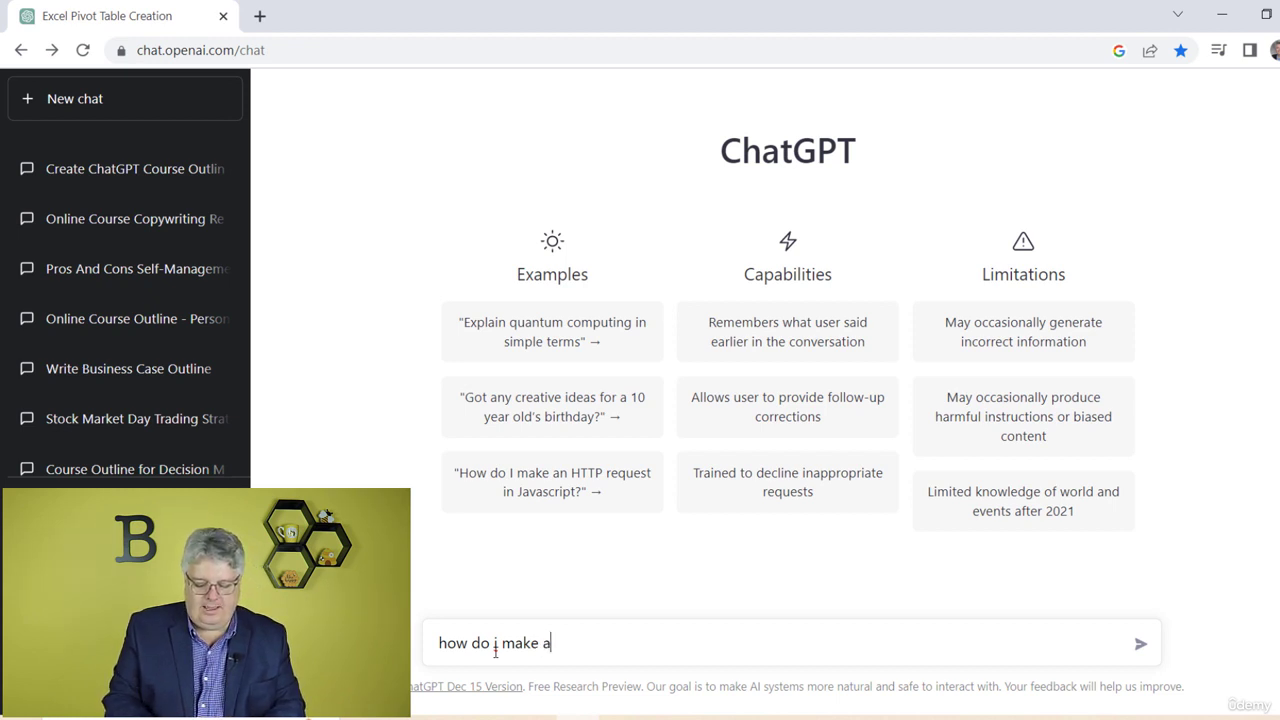
type("pi code in")
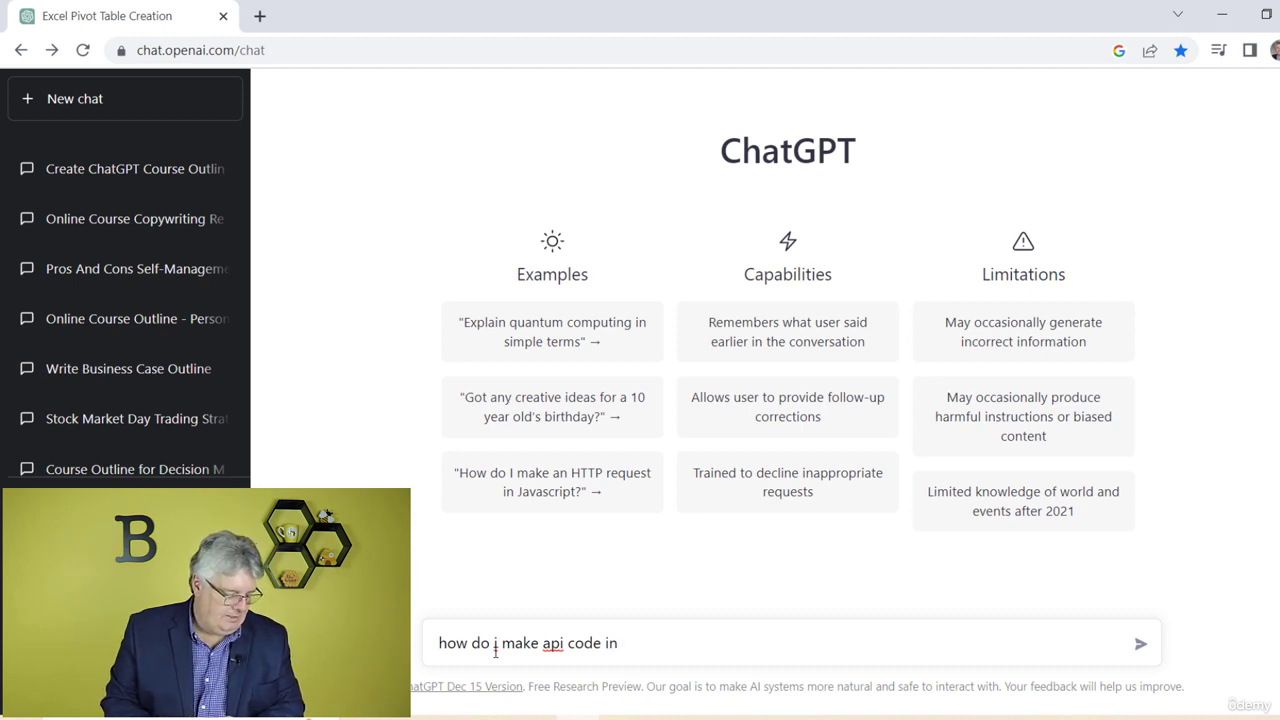
type(" univert")
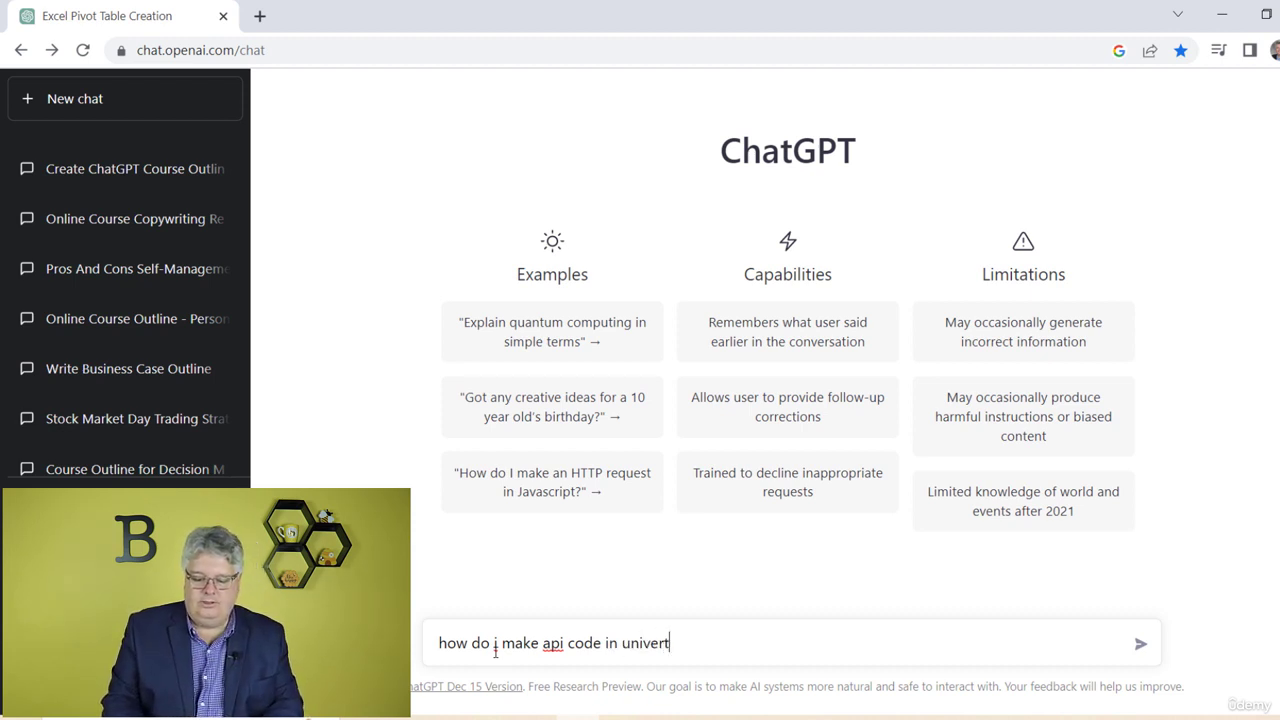
key("Return")
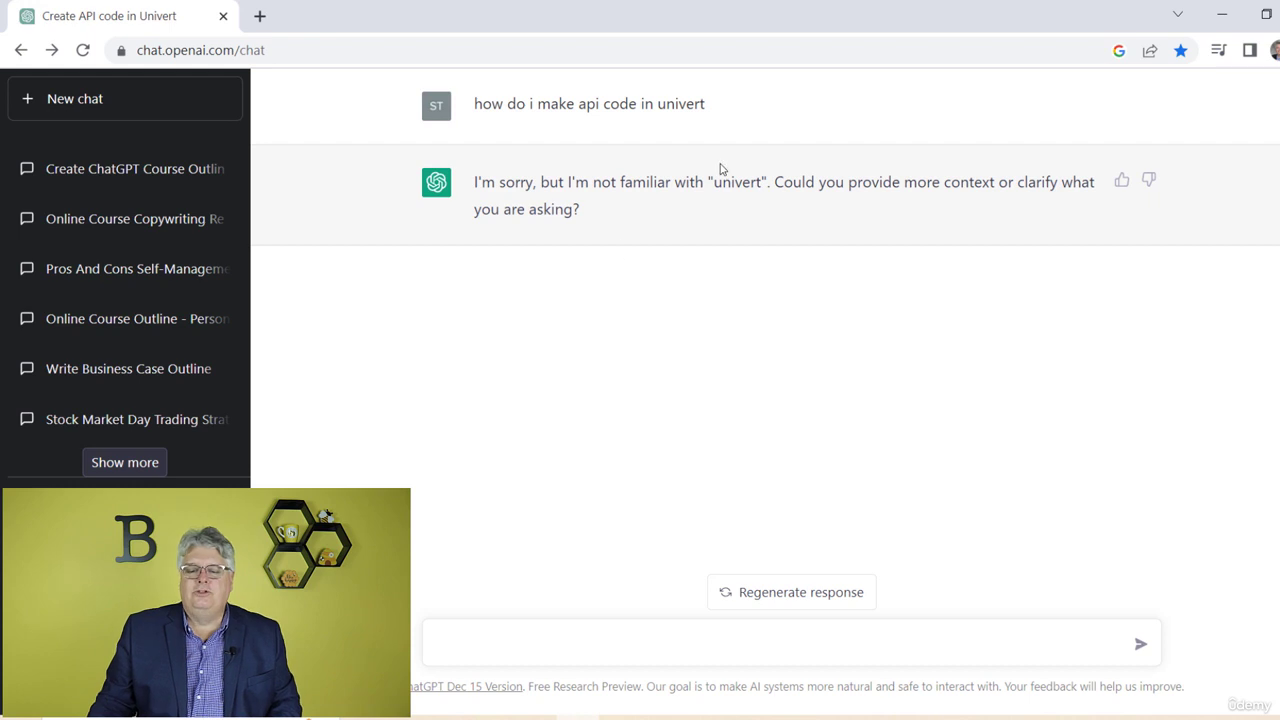
- Resend the copied question with 'univert' changed to 'unirest in springboard'
left_click_drag(705, 104, 495, 111)
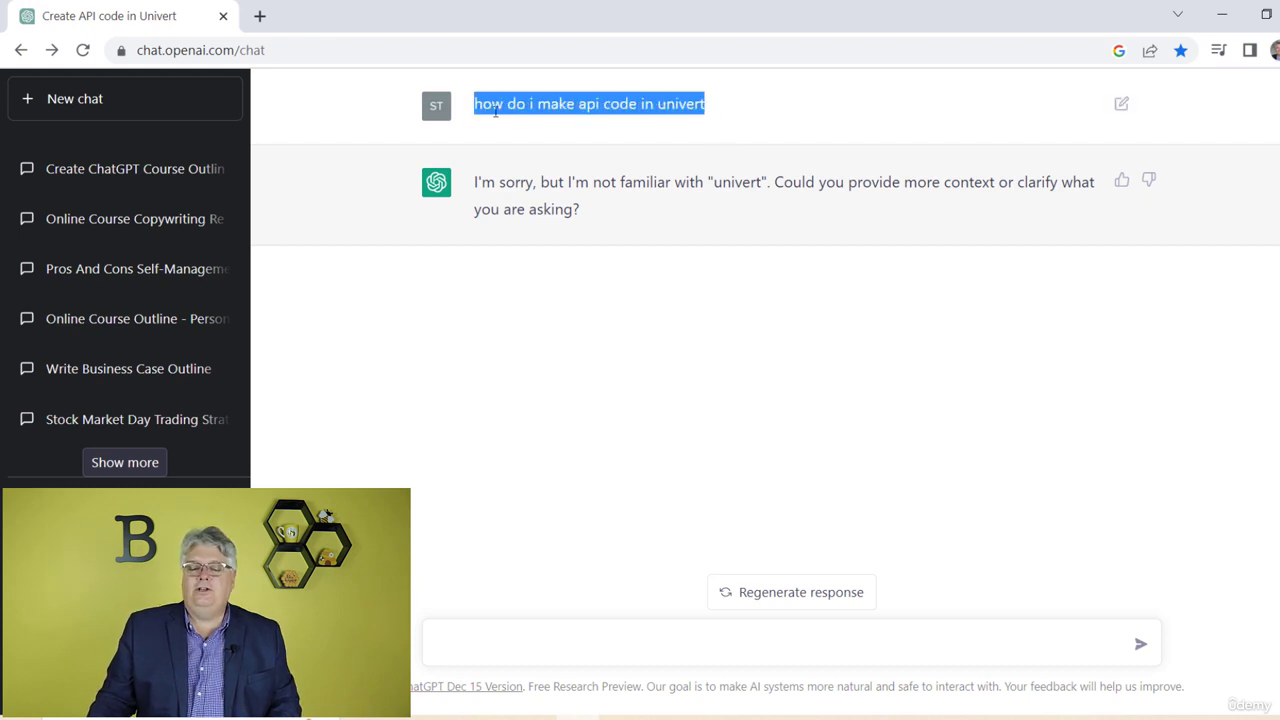
right_click(514, 107)
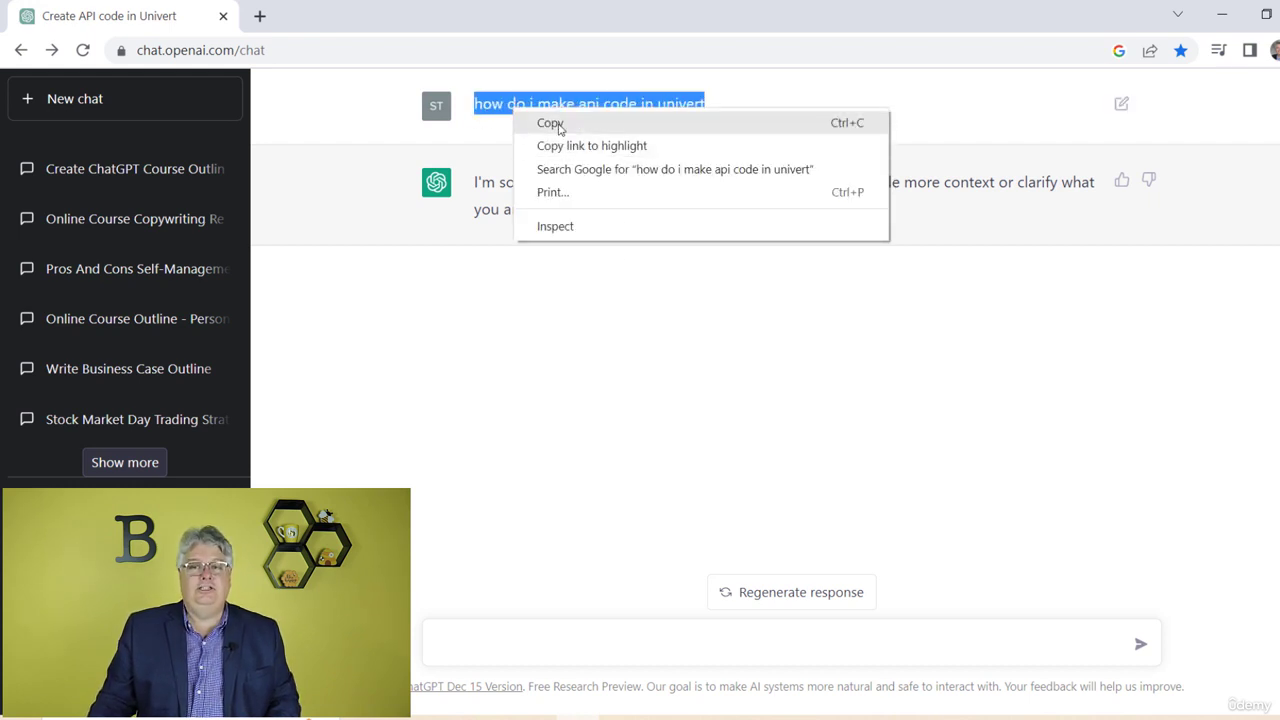
left_click(550, 123)
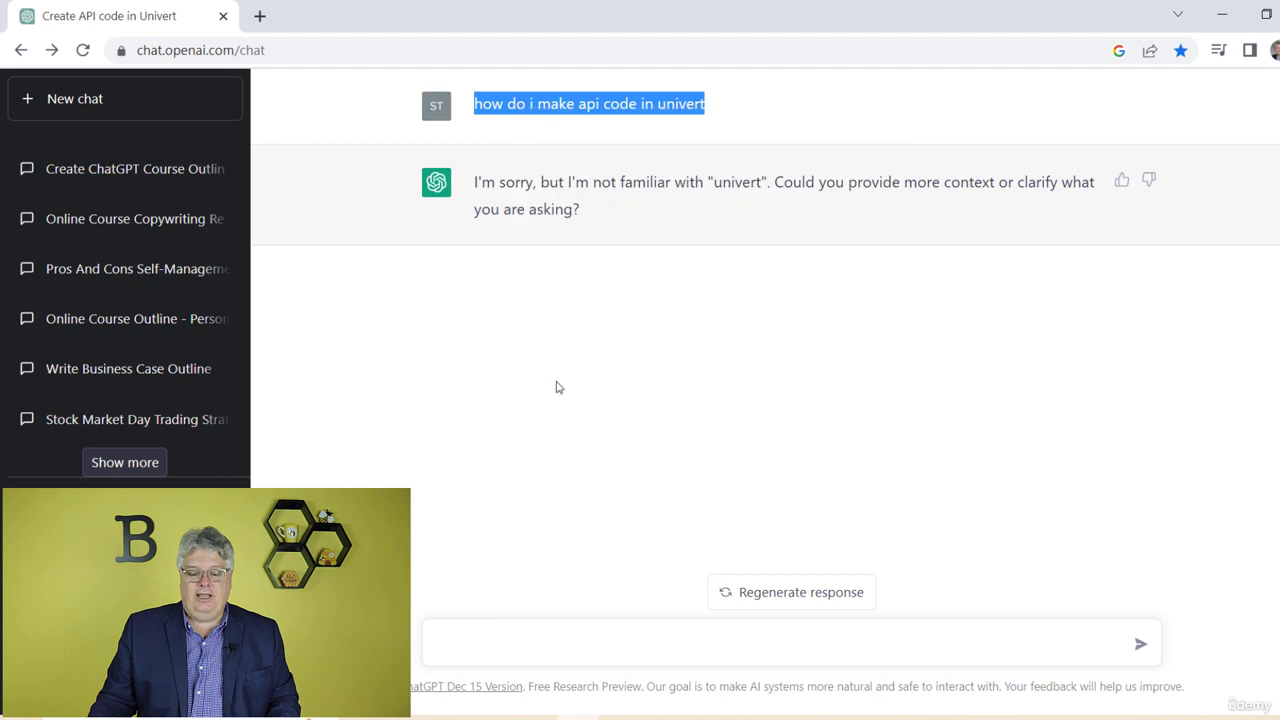
left_click(491, 647)
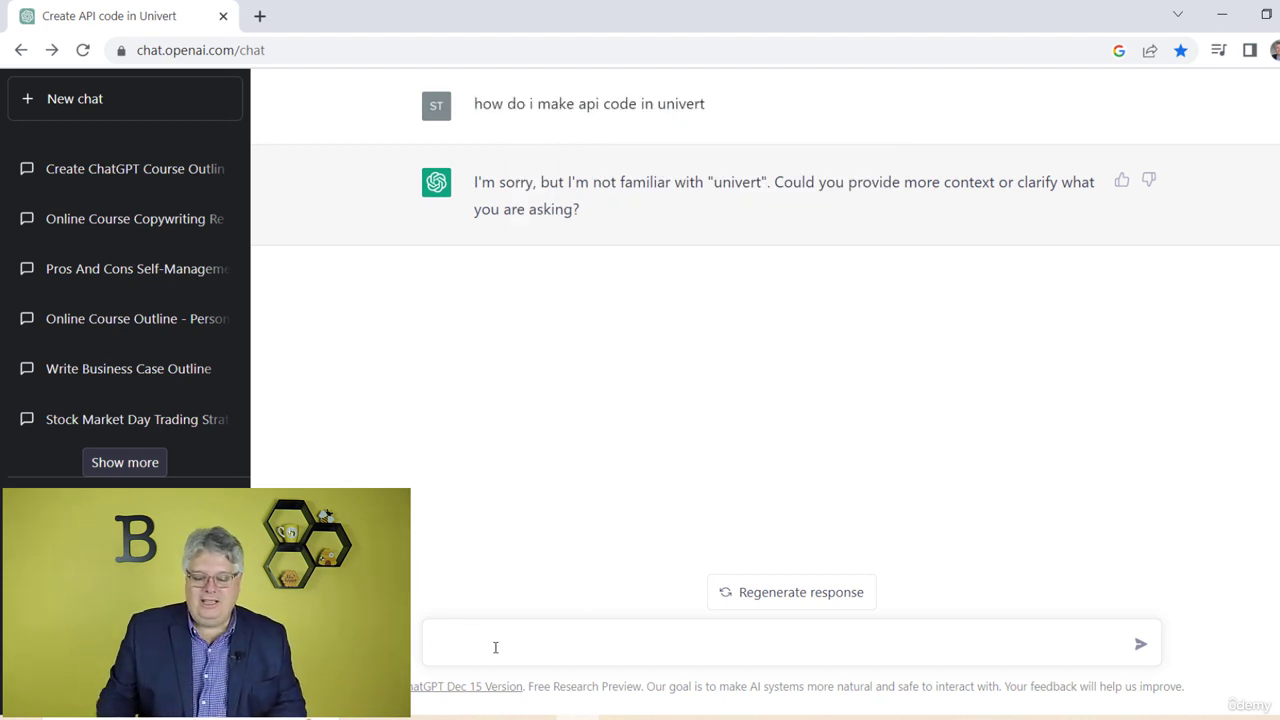
key("ctrl+v")
key("BackSpace")
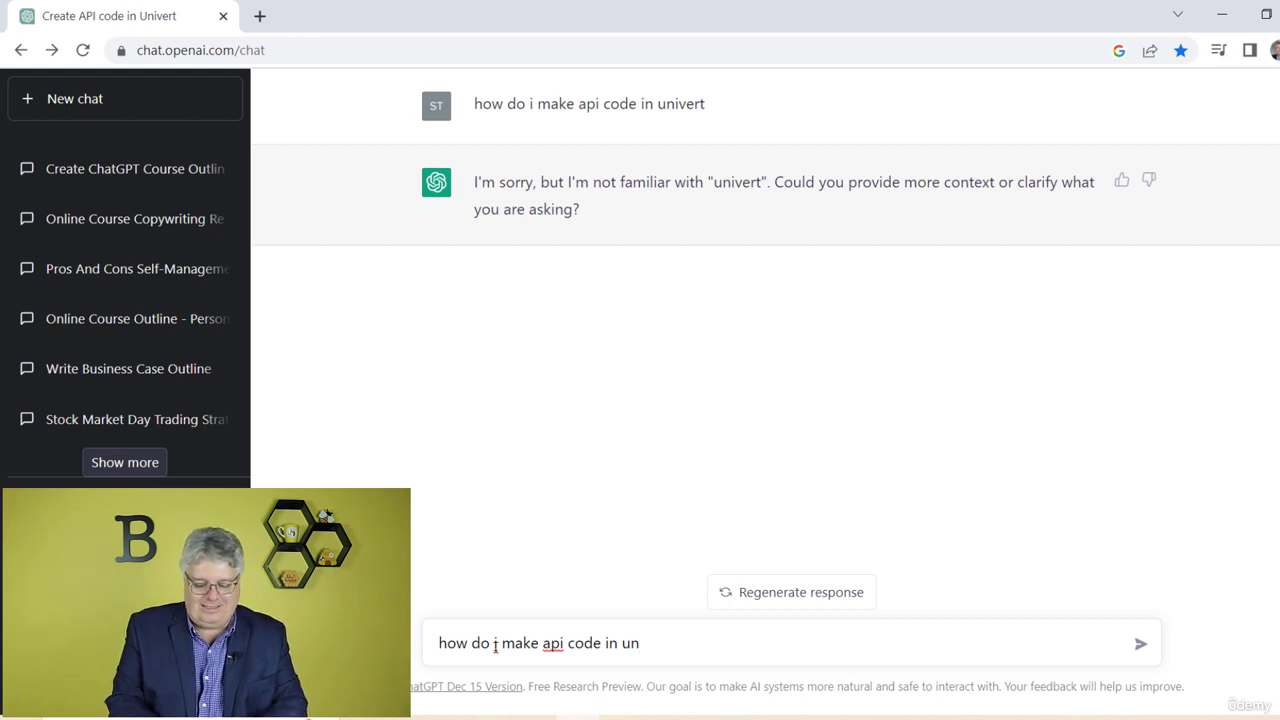
type("rest in sp")
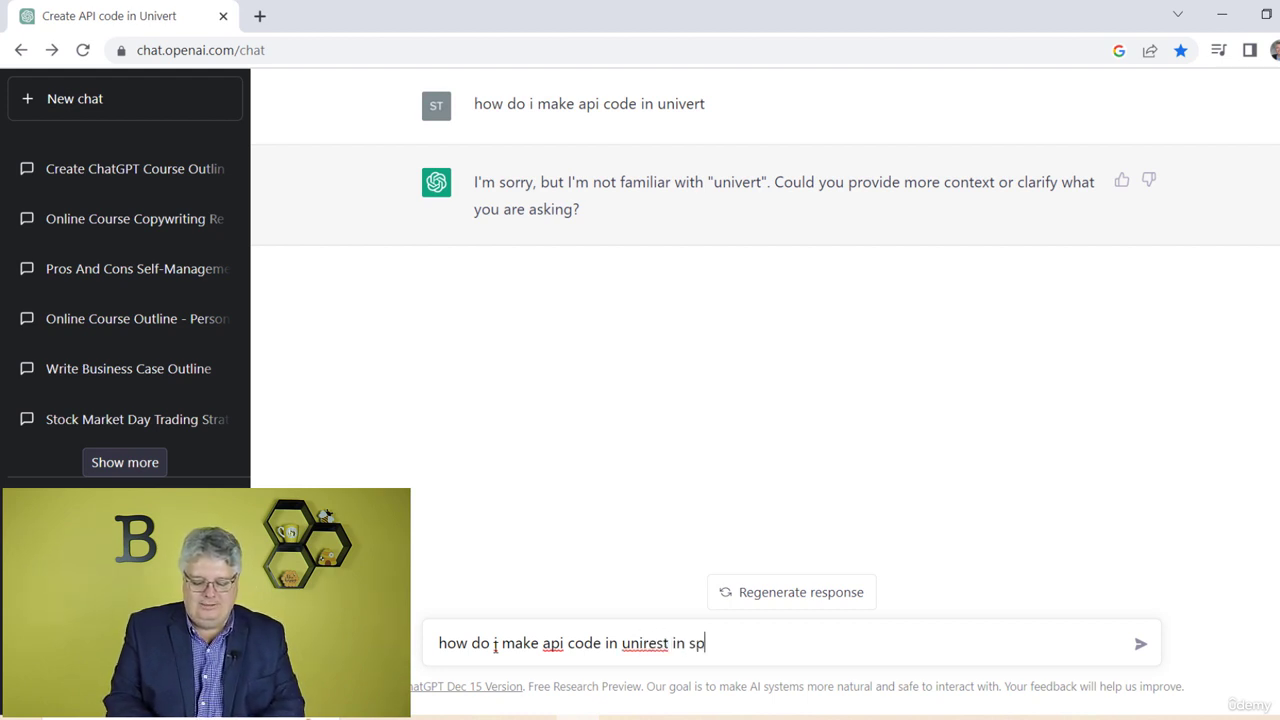
type("ringboard")
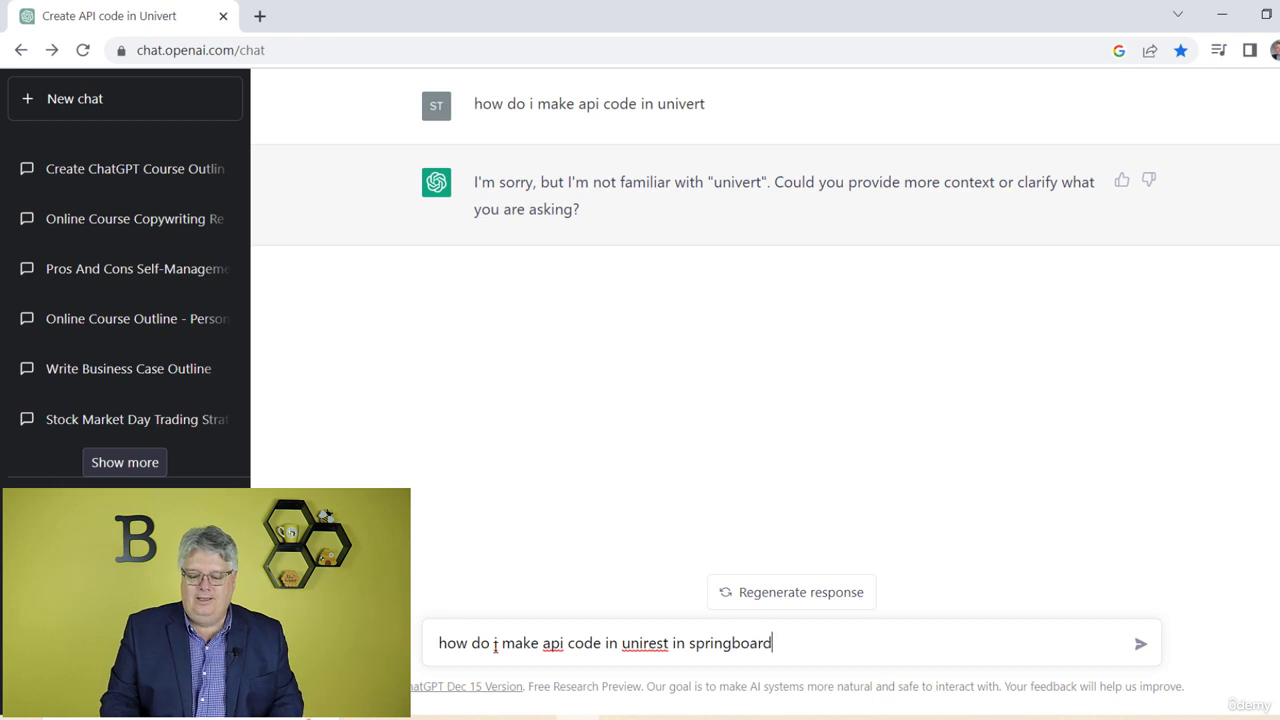
key("Return")
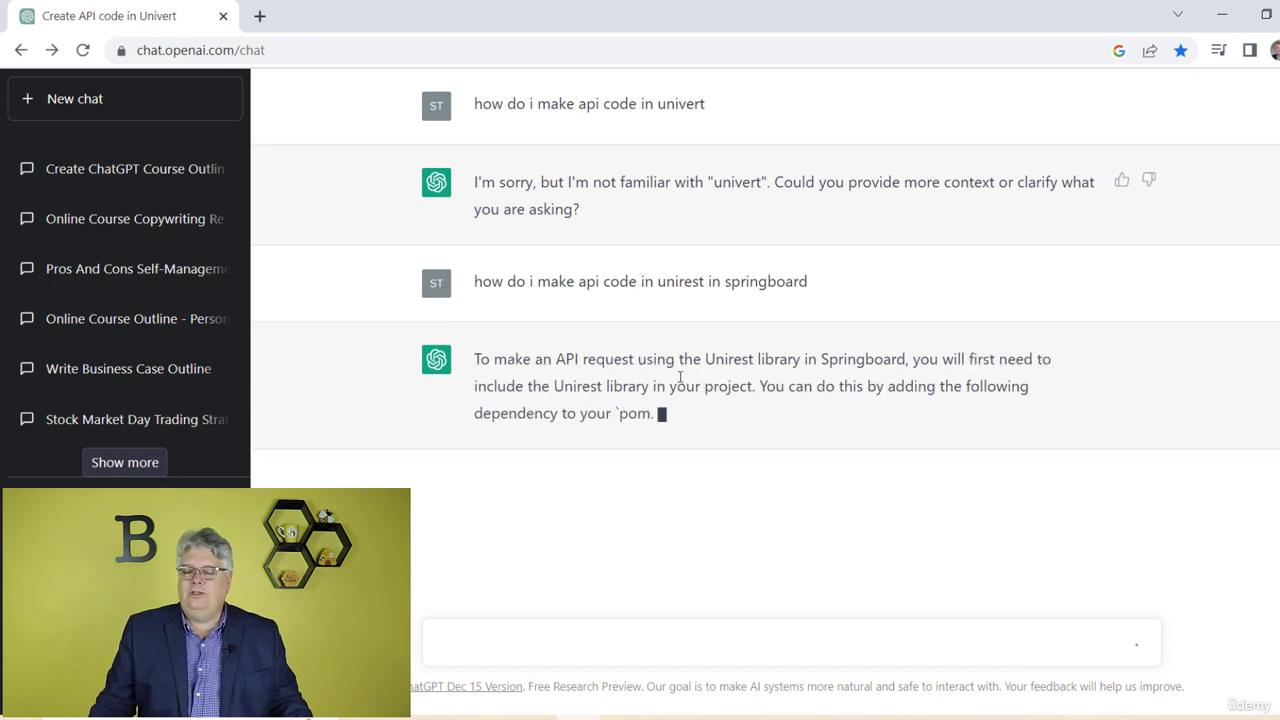
- Read the Unirest answer's pom.xml dependency, GET example and POST/PUT/DELETE methods as it finishes
left_click_drag(738, 376, 680, 359)
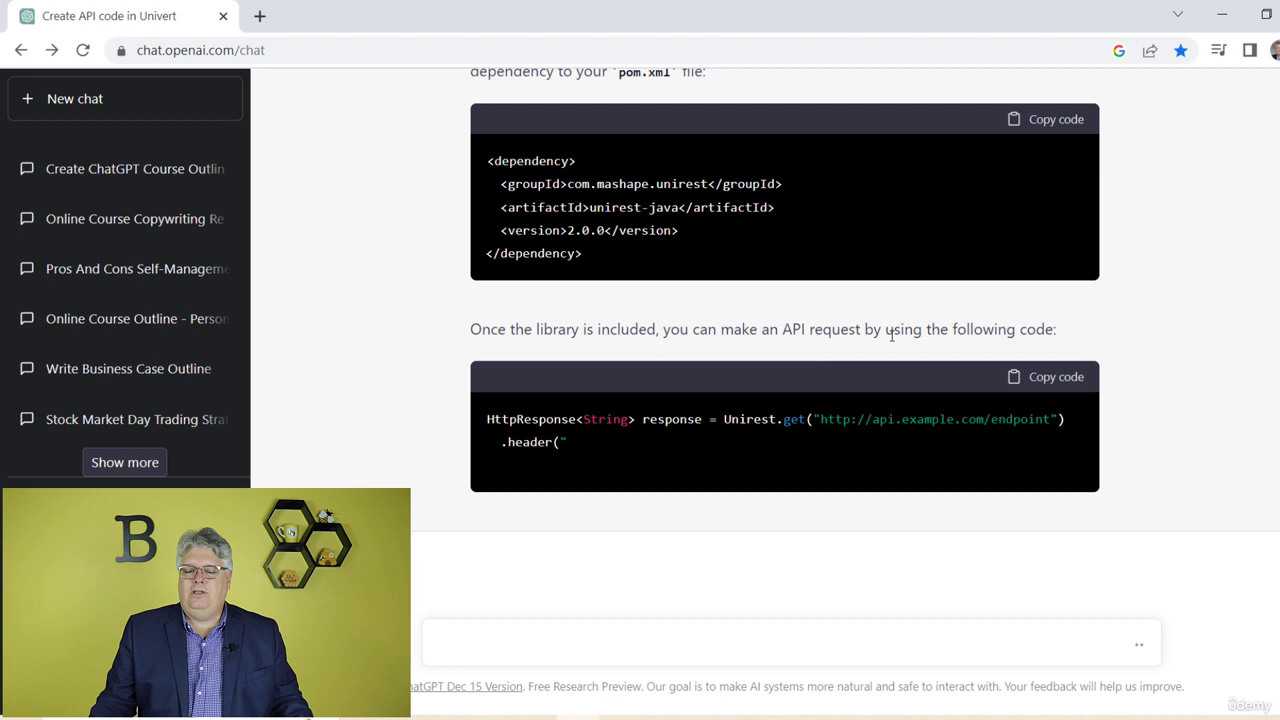
left_click_drag(800, 335, 846, 334)
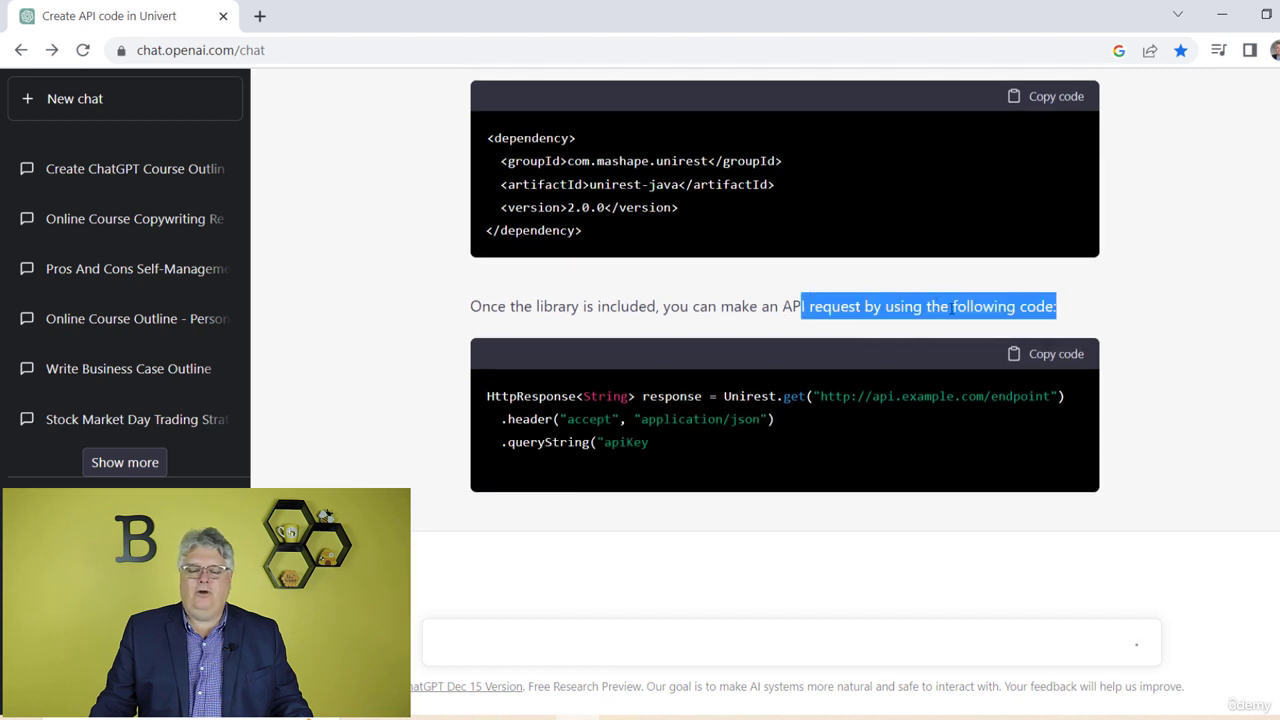
left_click(441, 408)
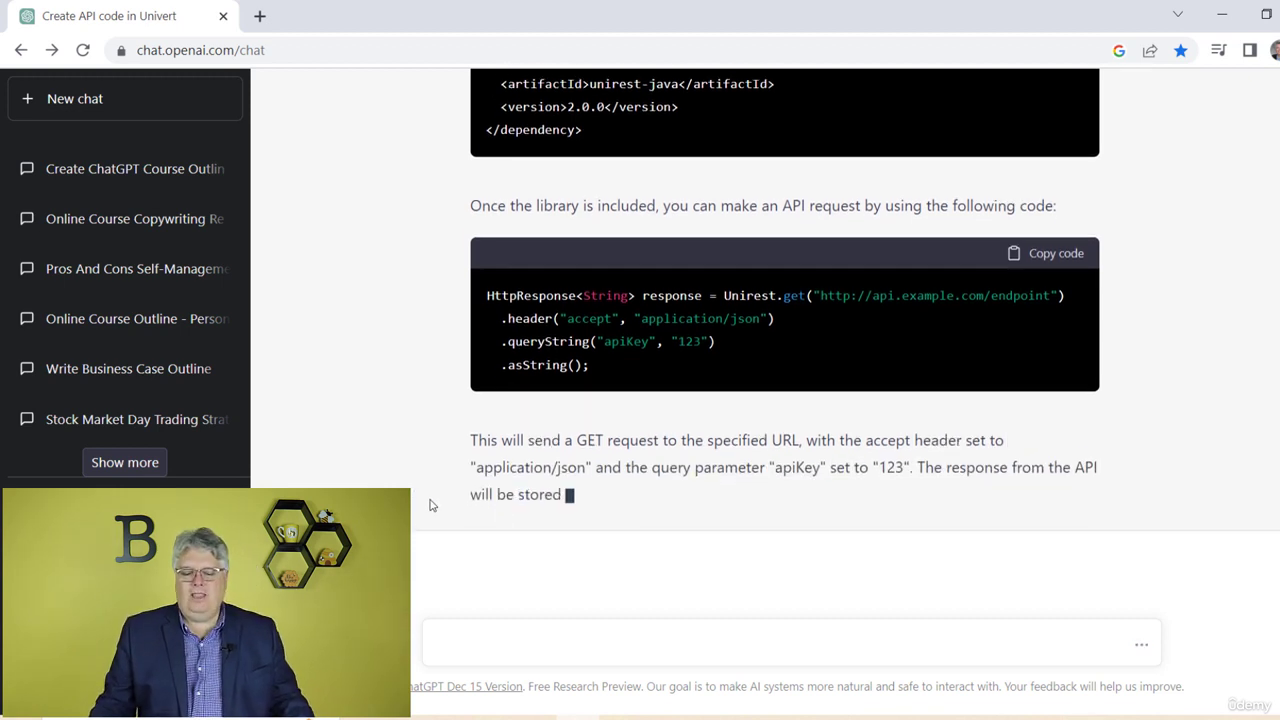
scroll(486, 414, "up", 5)
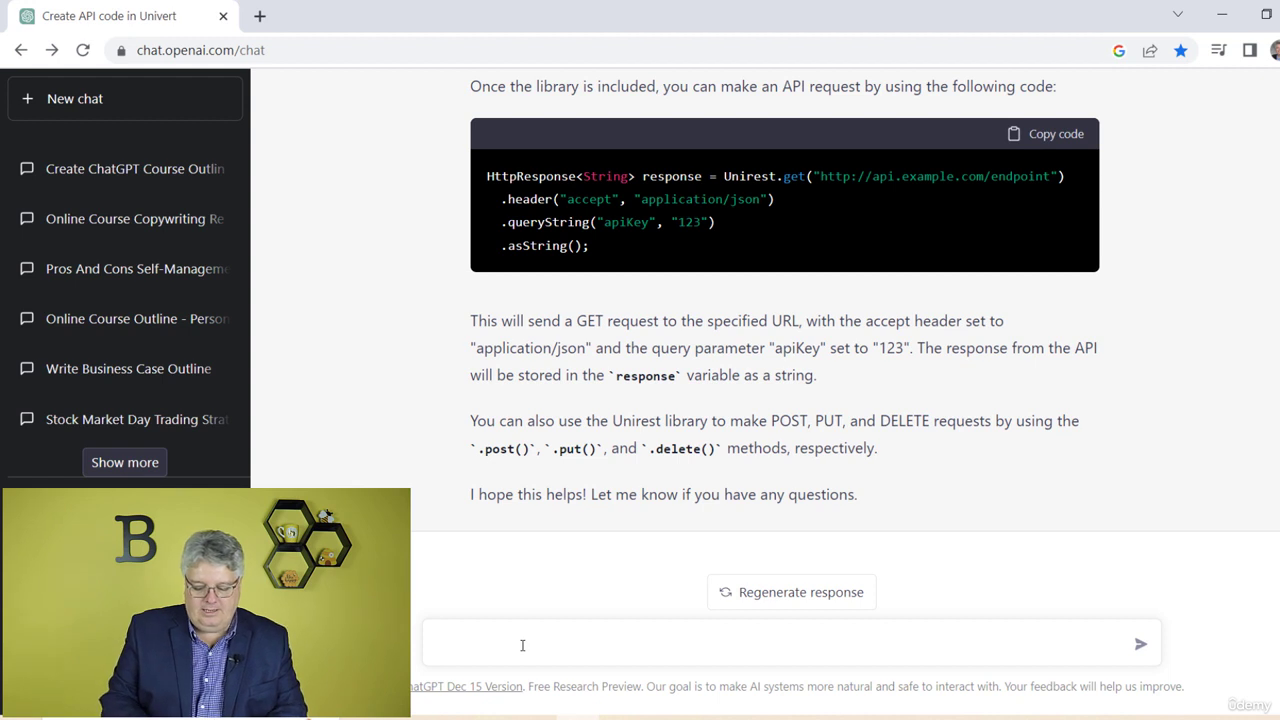
- Send the follow-up 'explain unirest in springboard'
type("explain unir")
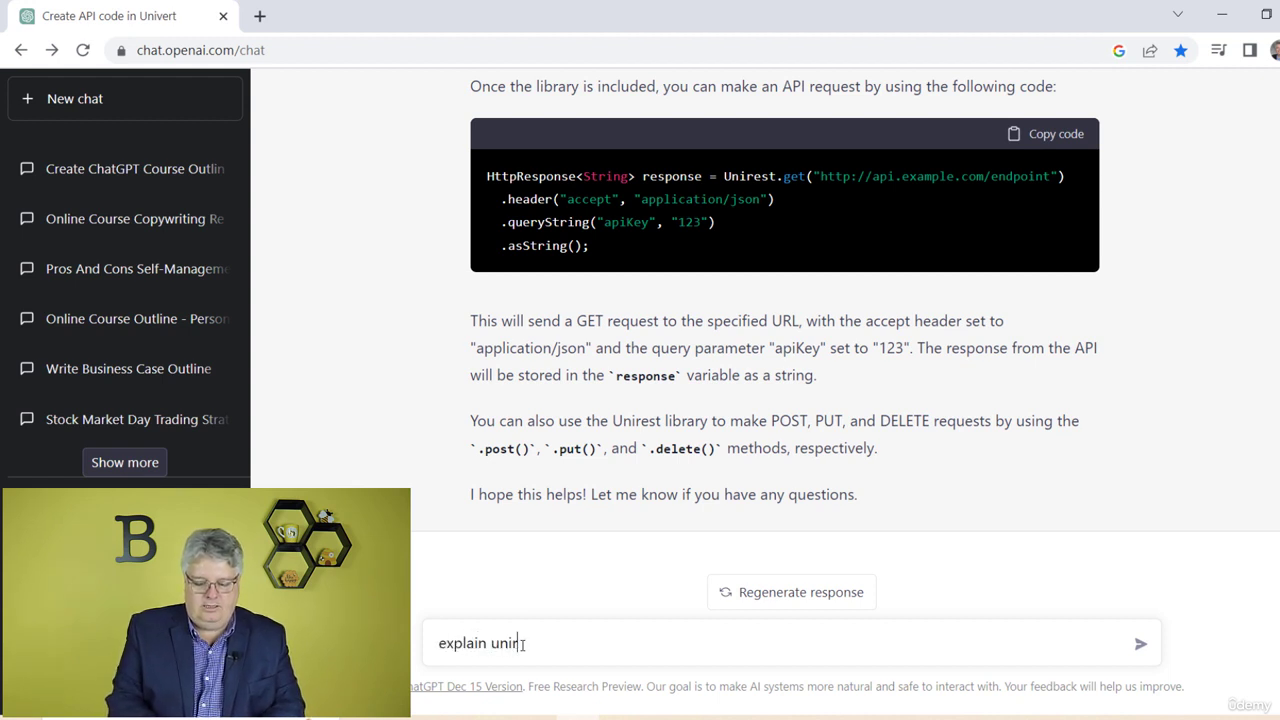
type("est in sp")
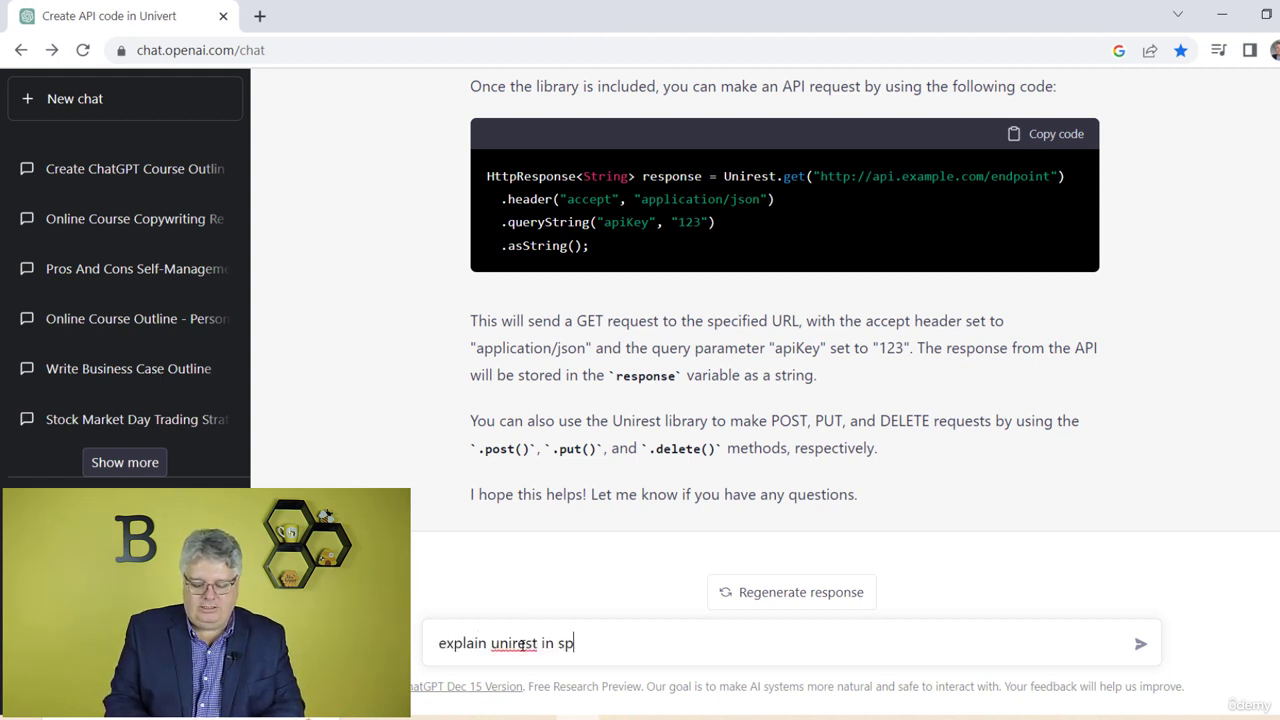
type("rinb")
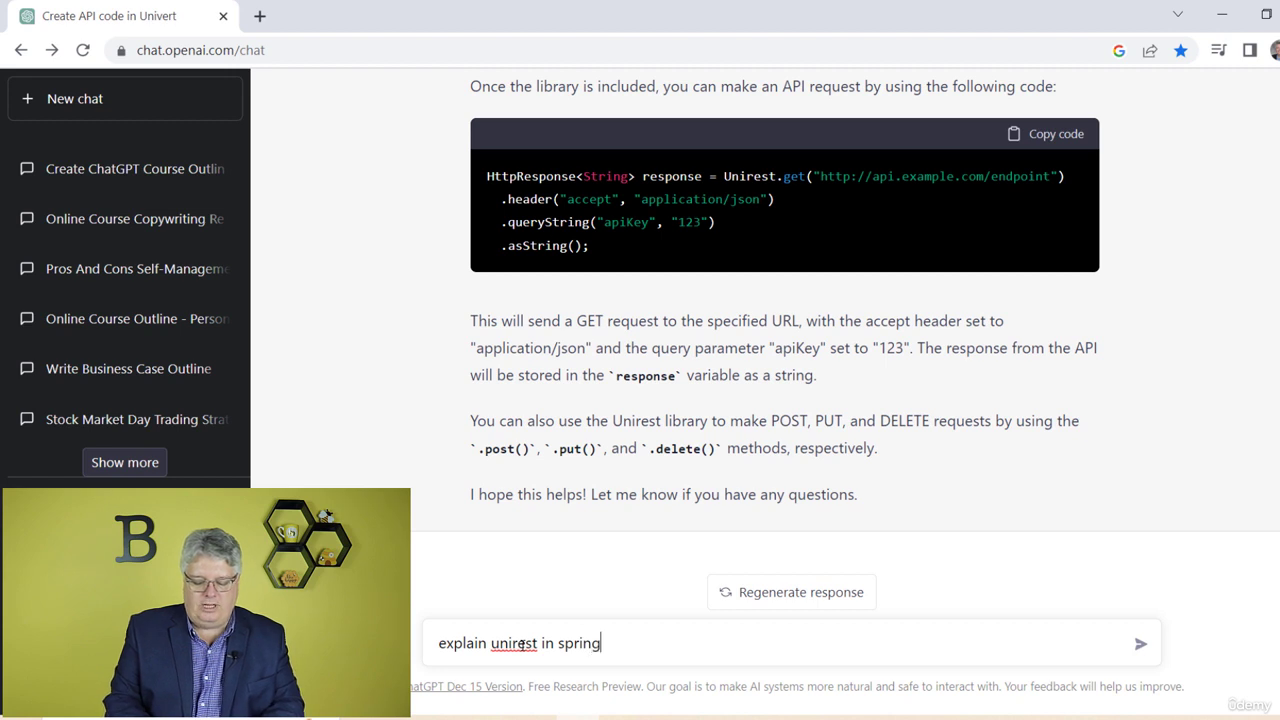
type("board")
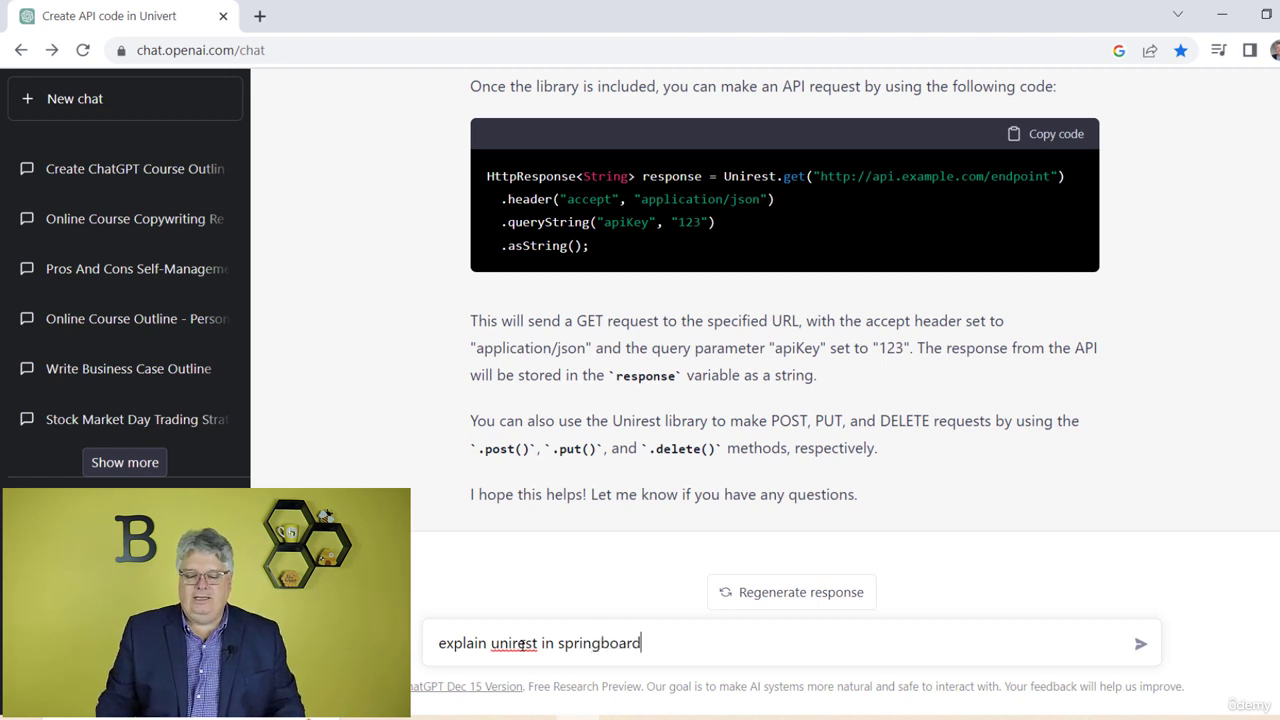
key("Return")
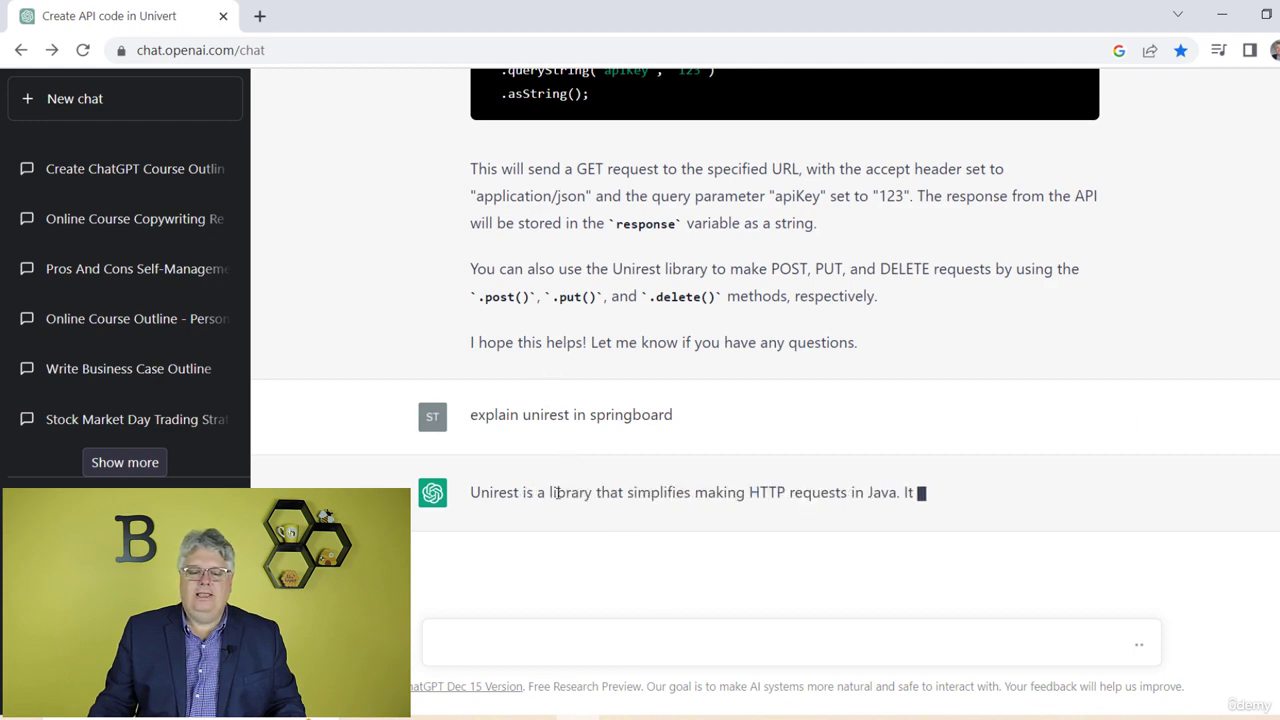
- Read the Unirest reply, highlighting the sentence about using Unirest in Springboard
scroll(463, 303, "up", 5)
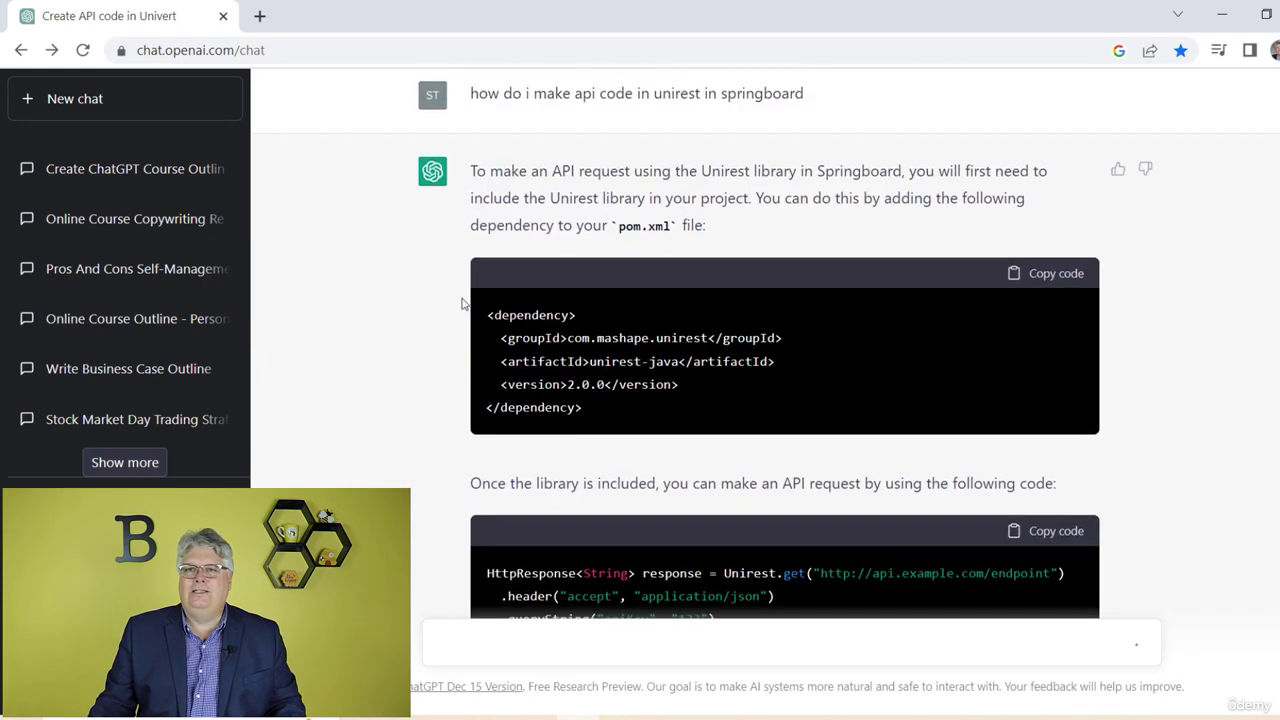
scroll(460, 320, "down", 5)
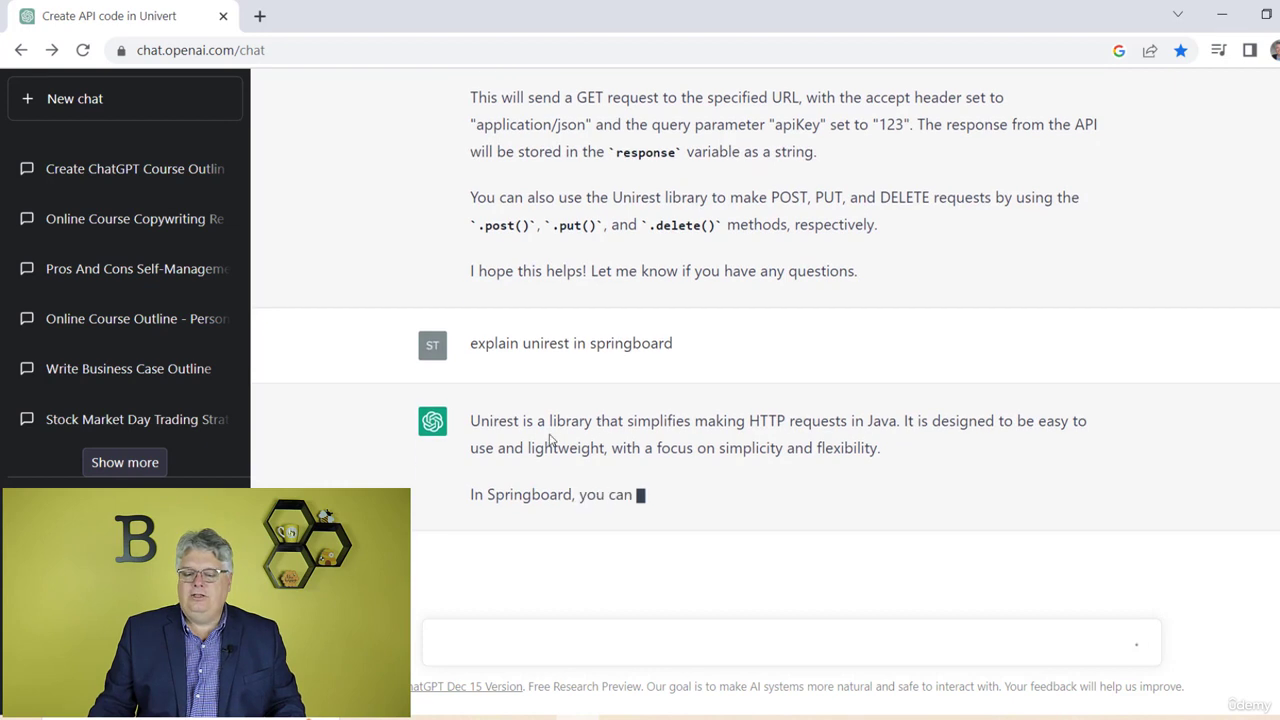
left_click_drag(549, 440, 872, 448)
left_click(626, 475)
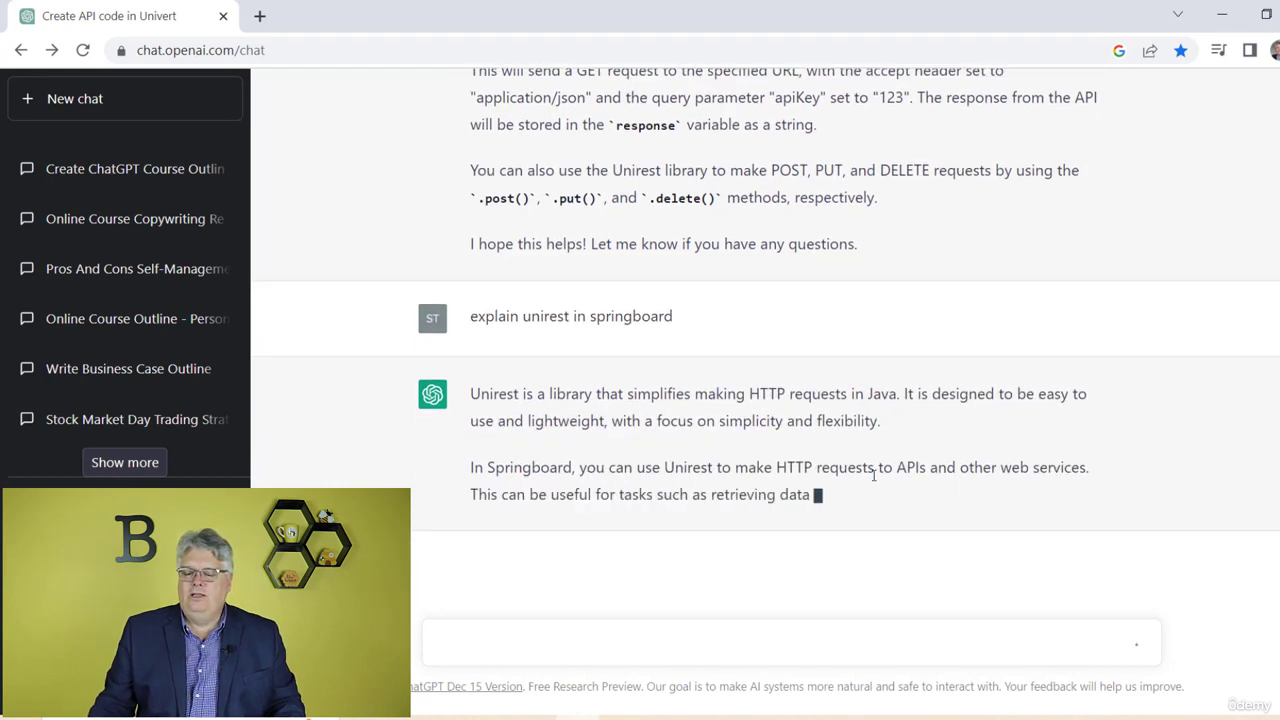
left_click_drag(470, 467, 1034, 468)
left_click(706, 366)
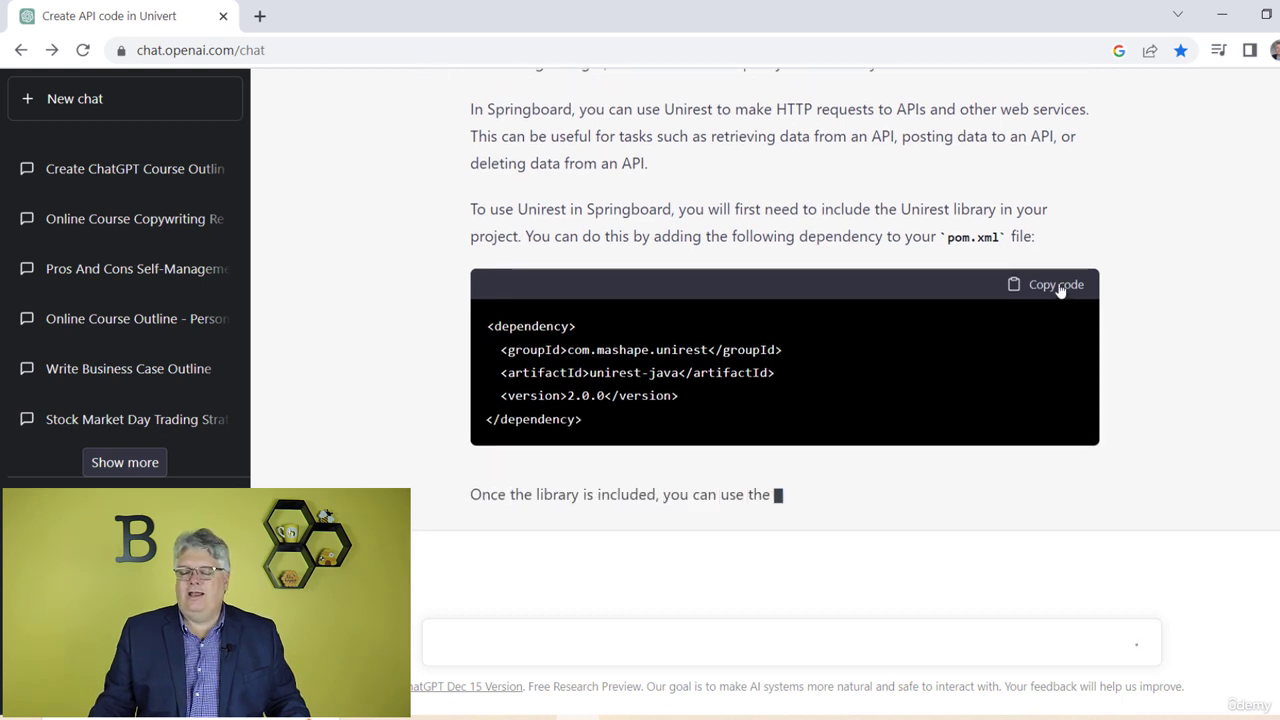
- Copy the pom.xml dependency code block for Unirest
left_click(1060, 287)
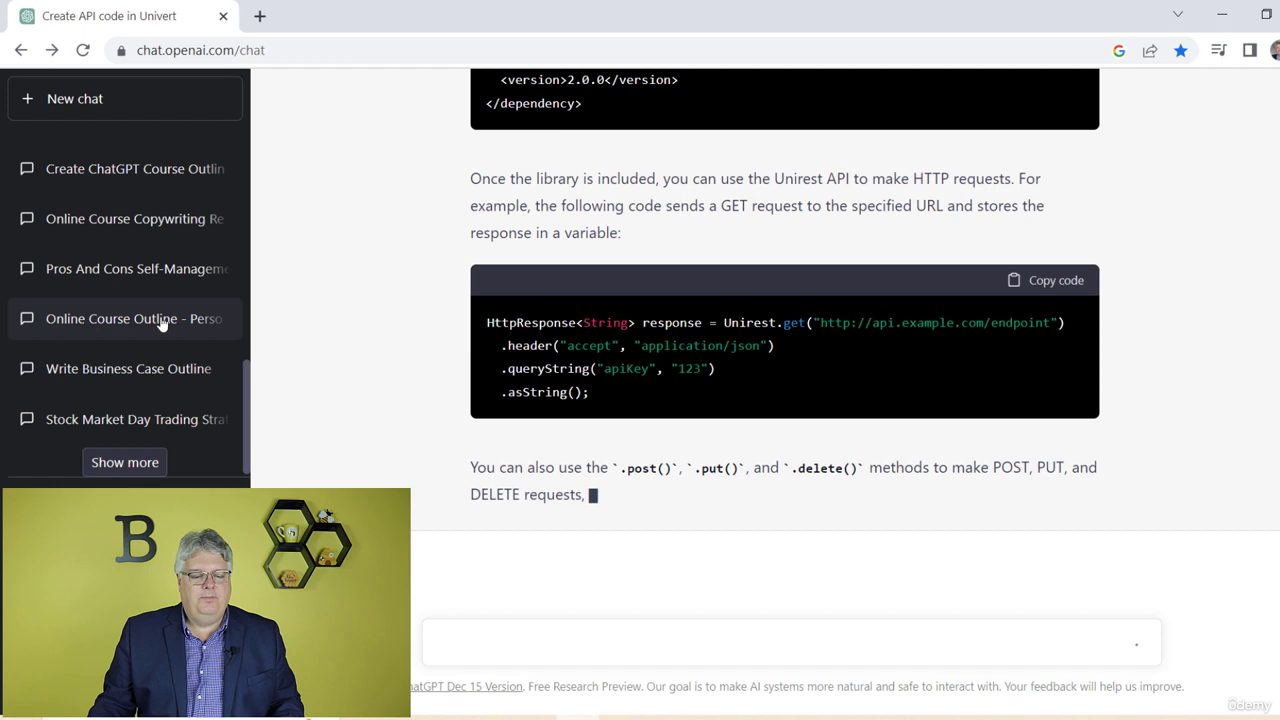
scroll(165, 348, "up", 5)
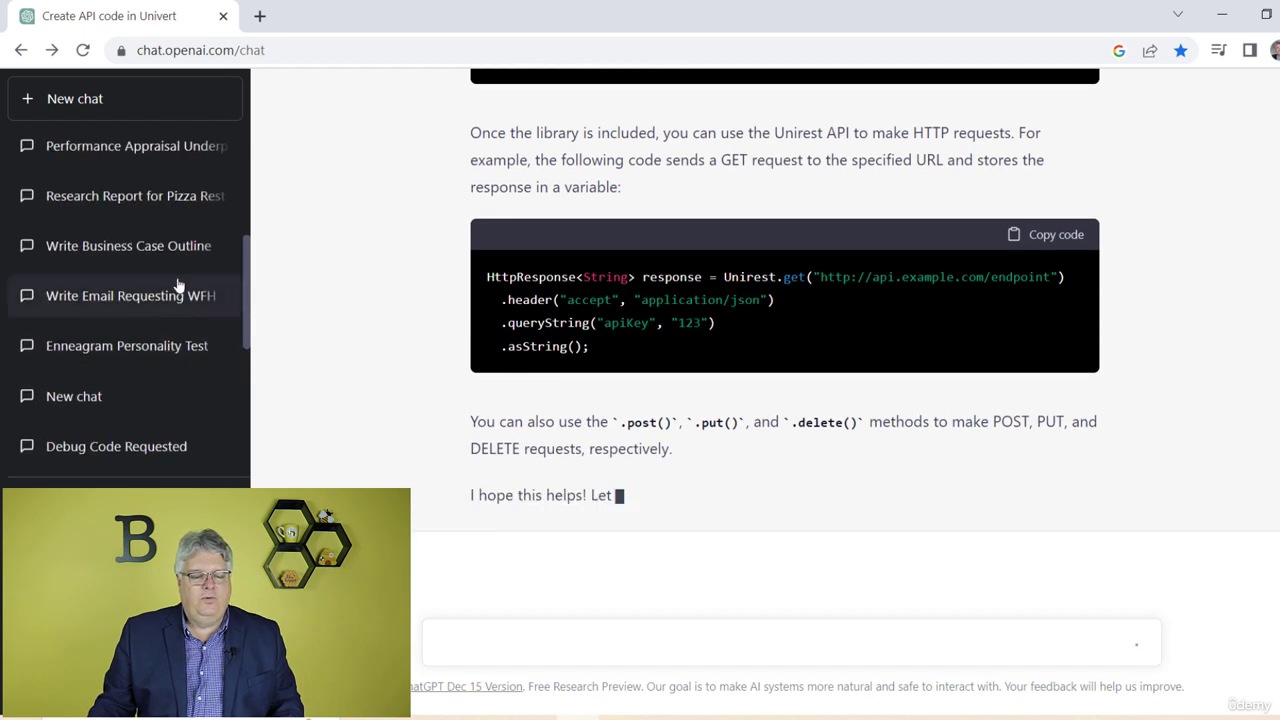
scroll(178, 358, "down", 6)
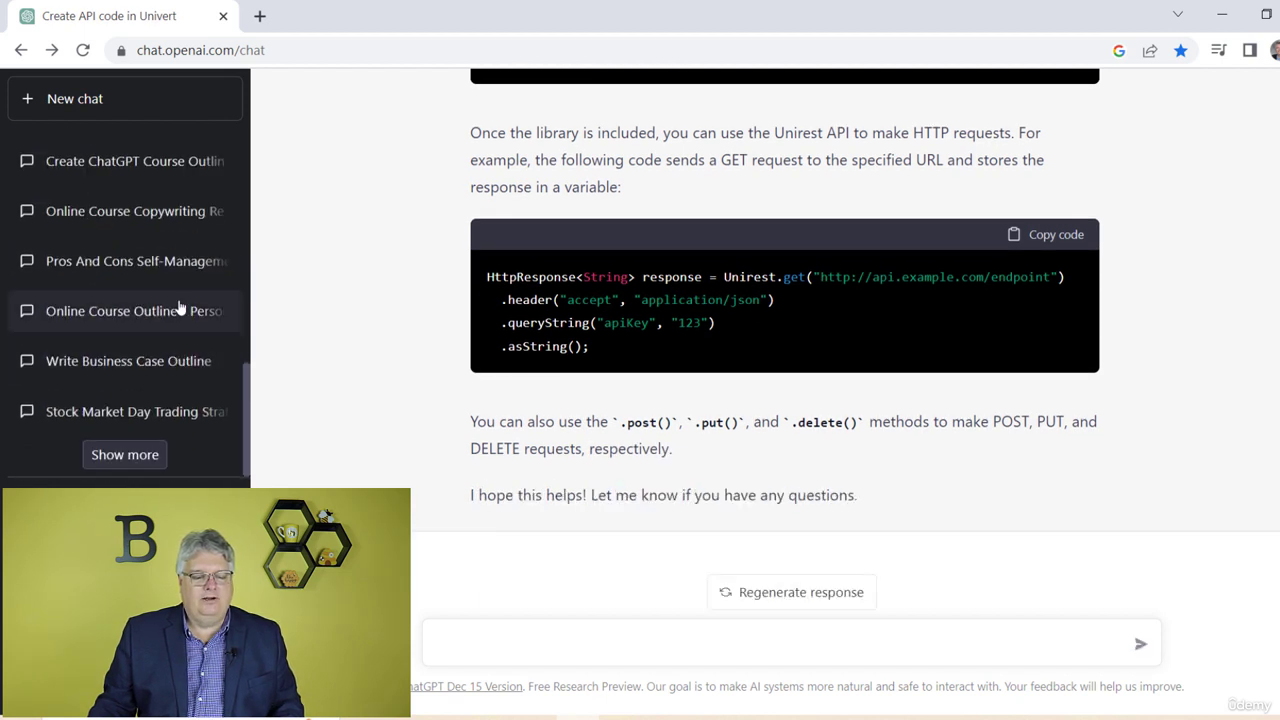
scroll(171, 240, "up", 1)
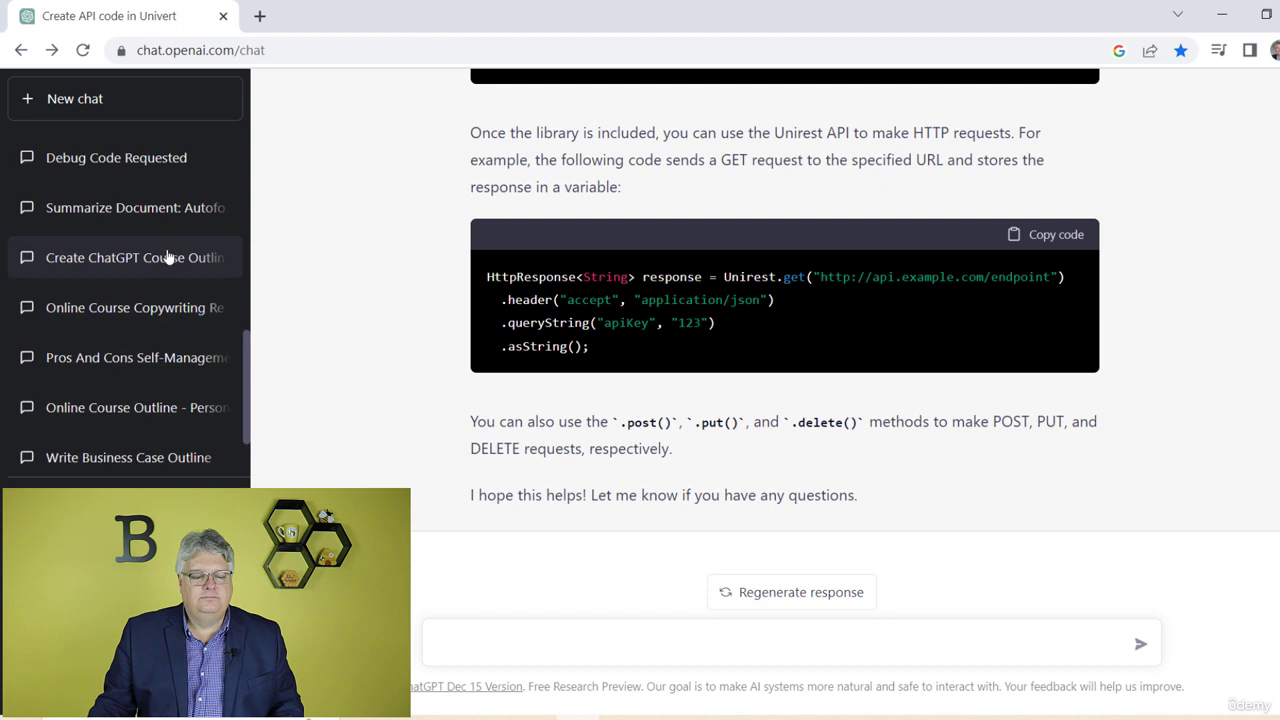
- Open the Debug Code Requested chat and review the request, ChatGPT's reply and the submitted code
left_click(146, 168)
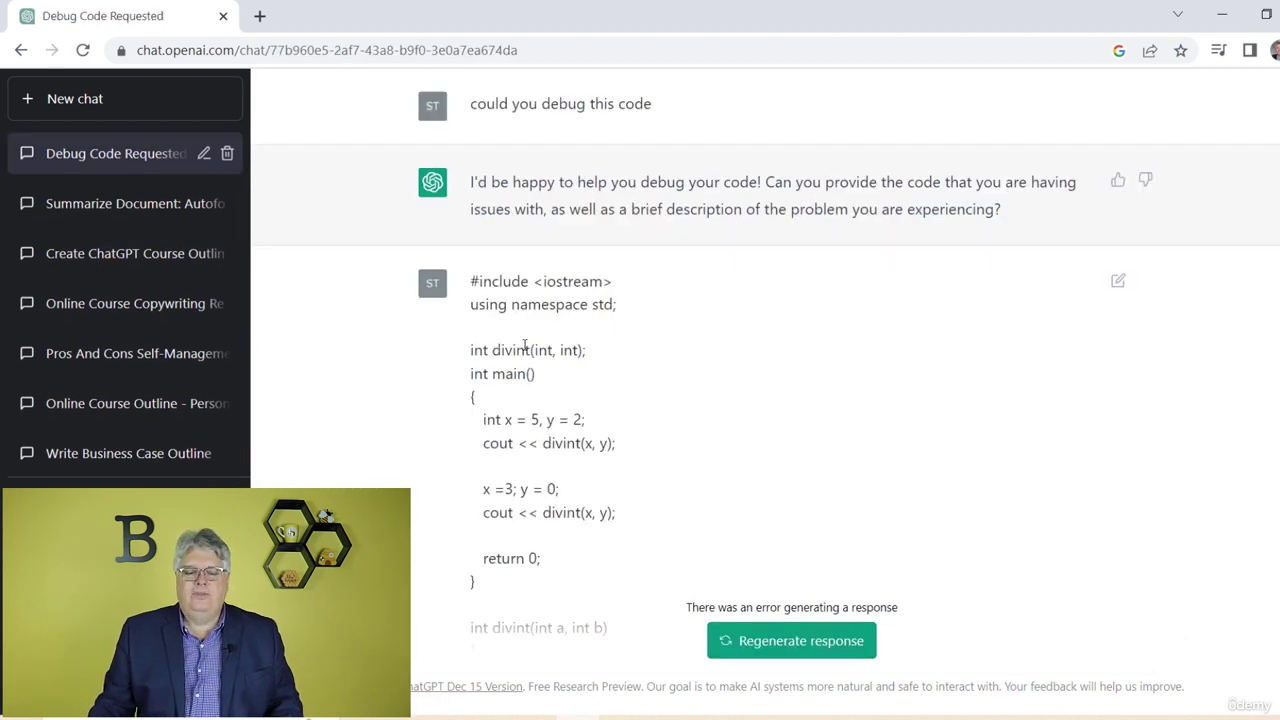
left_click_drag(516, 110, 724, 100)
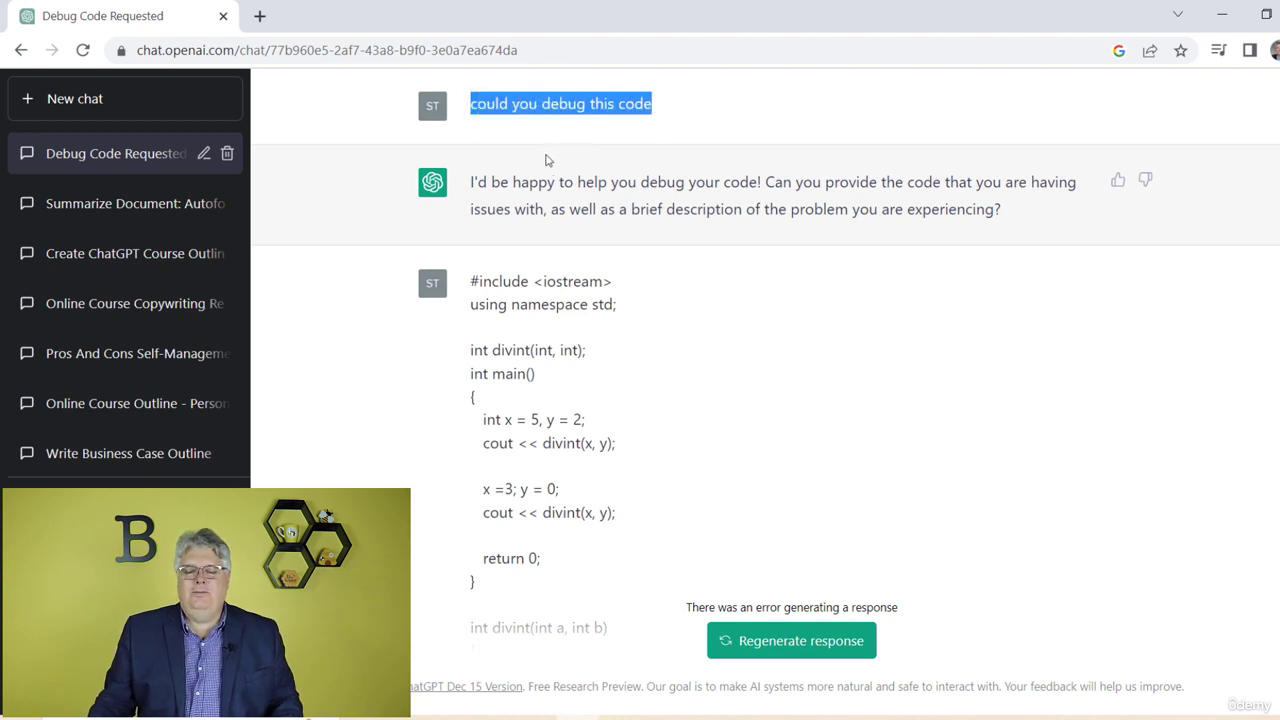
left_click_drag(511, 209, 722, 183)
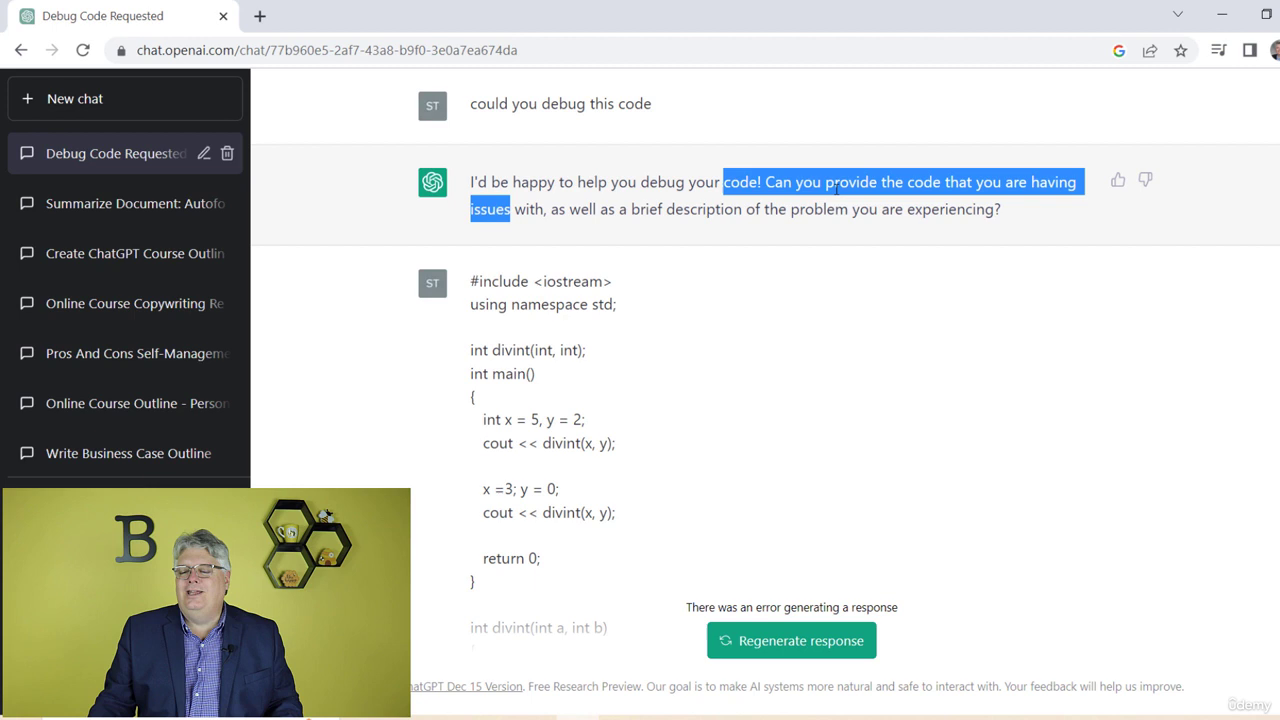
left_click(855, 230)
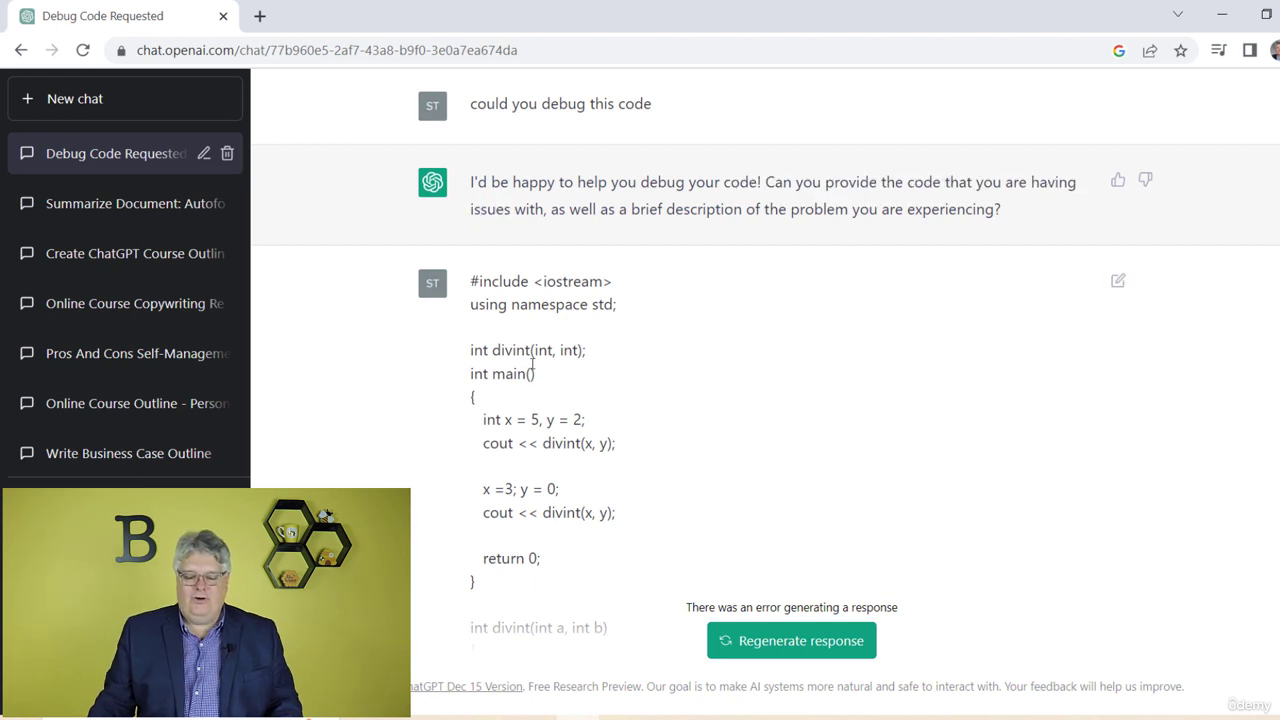
left_click_drag(560, 567, 466, 327)
scroll(386, 463, "down", 1)
scroll(396, 470, "down", 1)
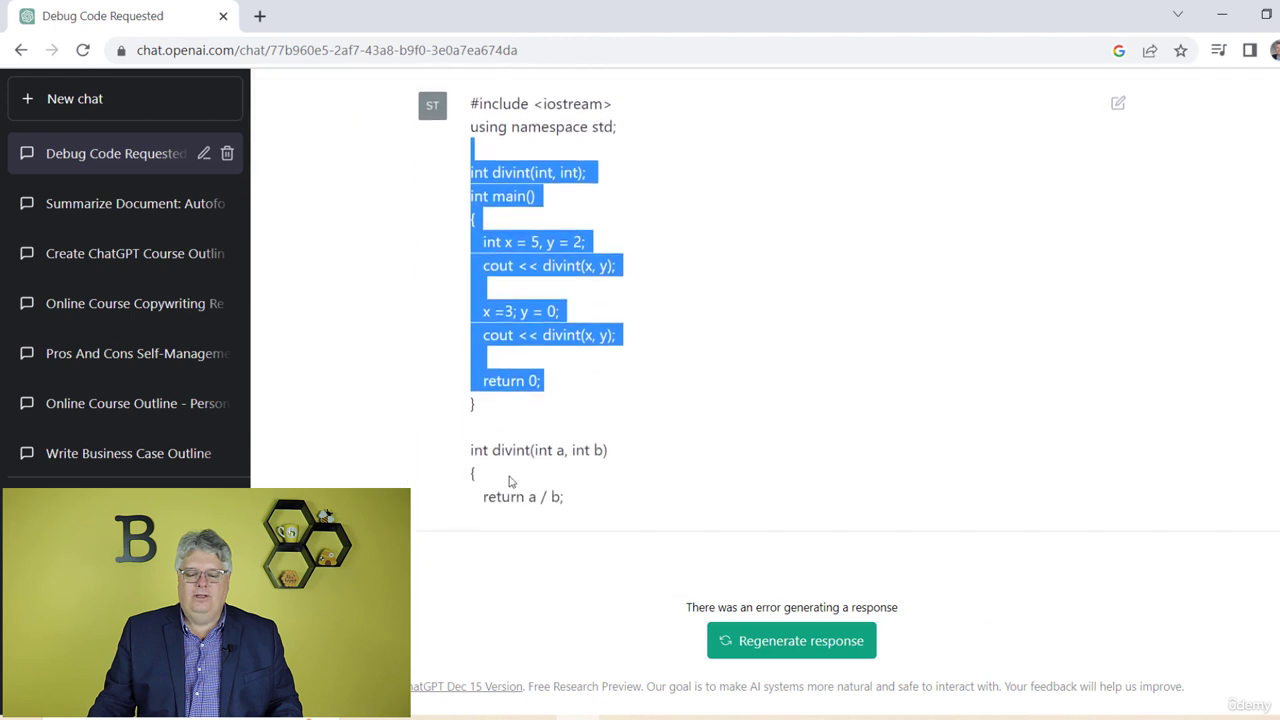
scroll(591, 489, "up", 1)
scroll(591, 489, "down", 1)
left_click(577, 493)
- Select the entire C++ divint code message and copy it from the context menu
left_click_drag(577, 493, 466, 98)
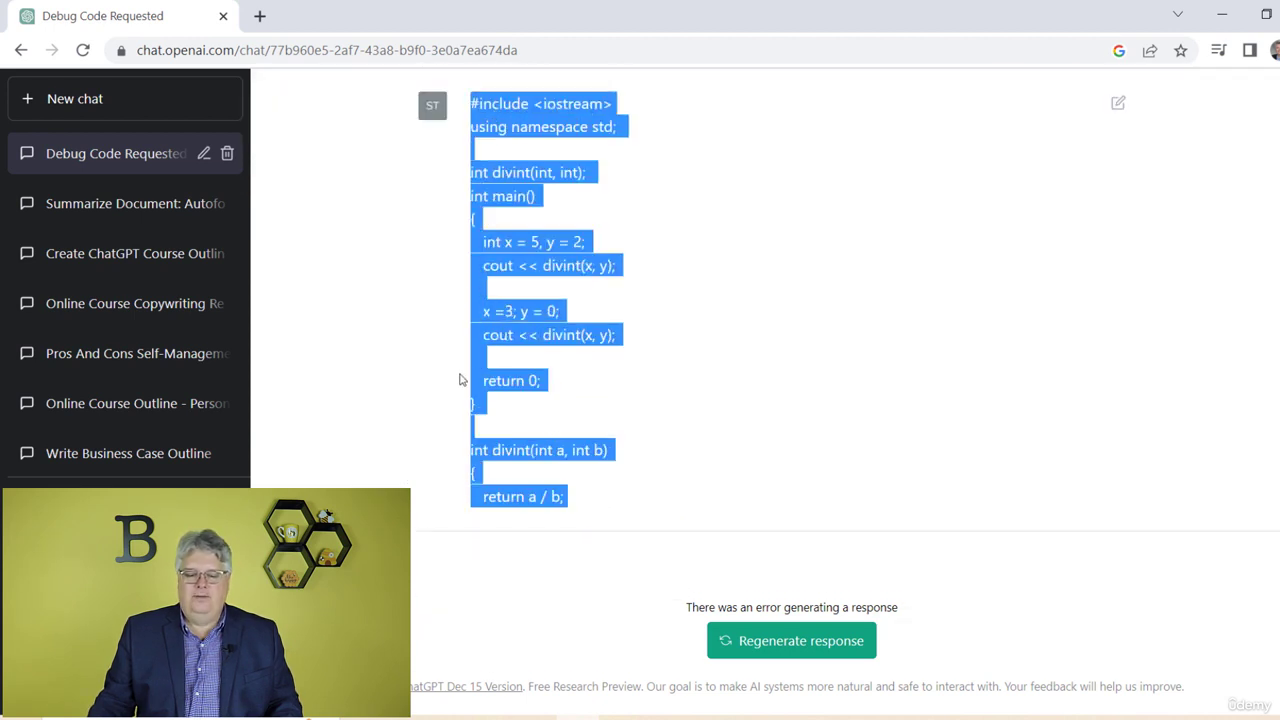
scroll(363, 397, "up", 2)
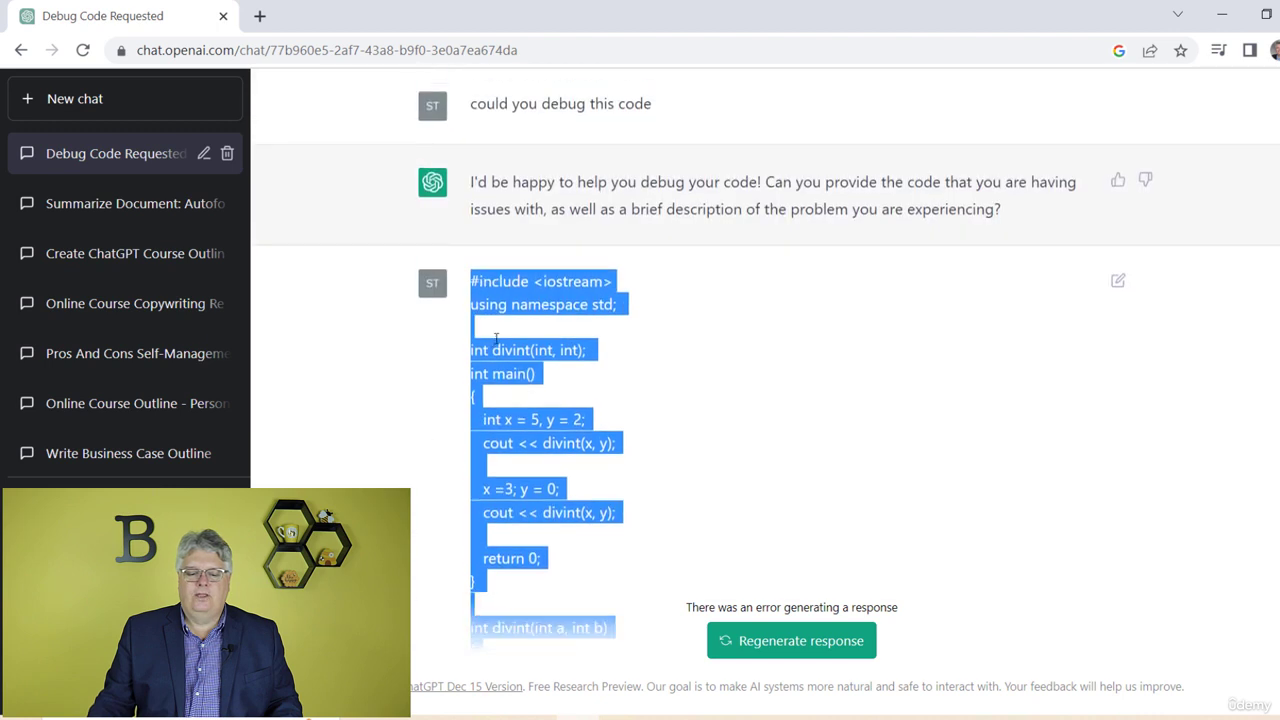
right_click(525, 296)
left_click(550, 306)
scroll(386, 417, "down", 2)
left_click(506, 647)
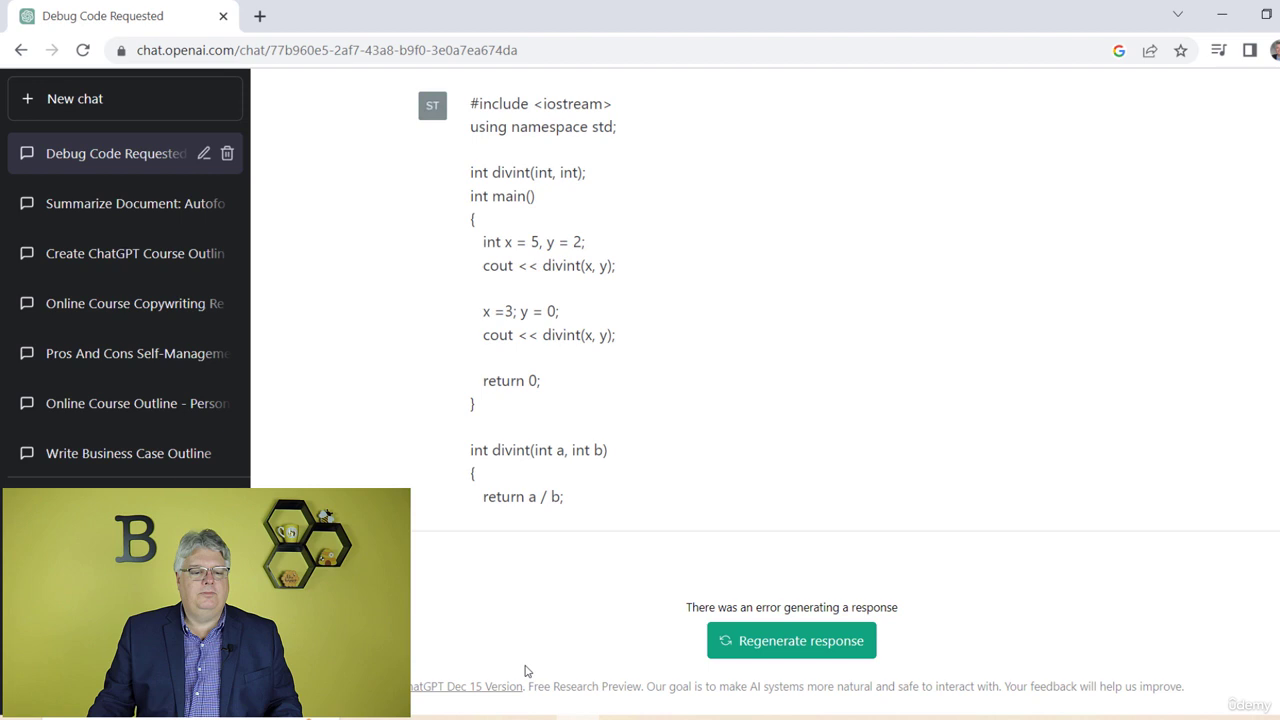
- In a new chat, send 'could you debug this code' with the pasted divint program
left_click(103, 122)
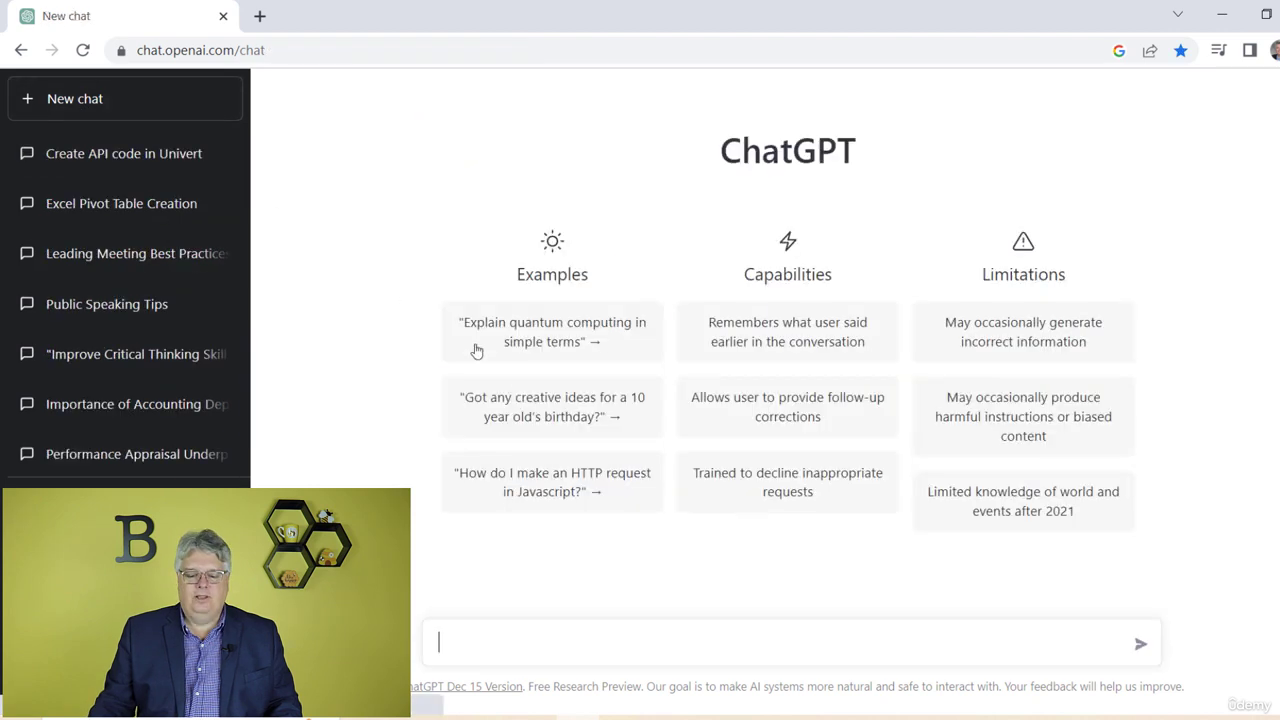
type("c")
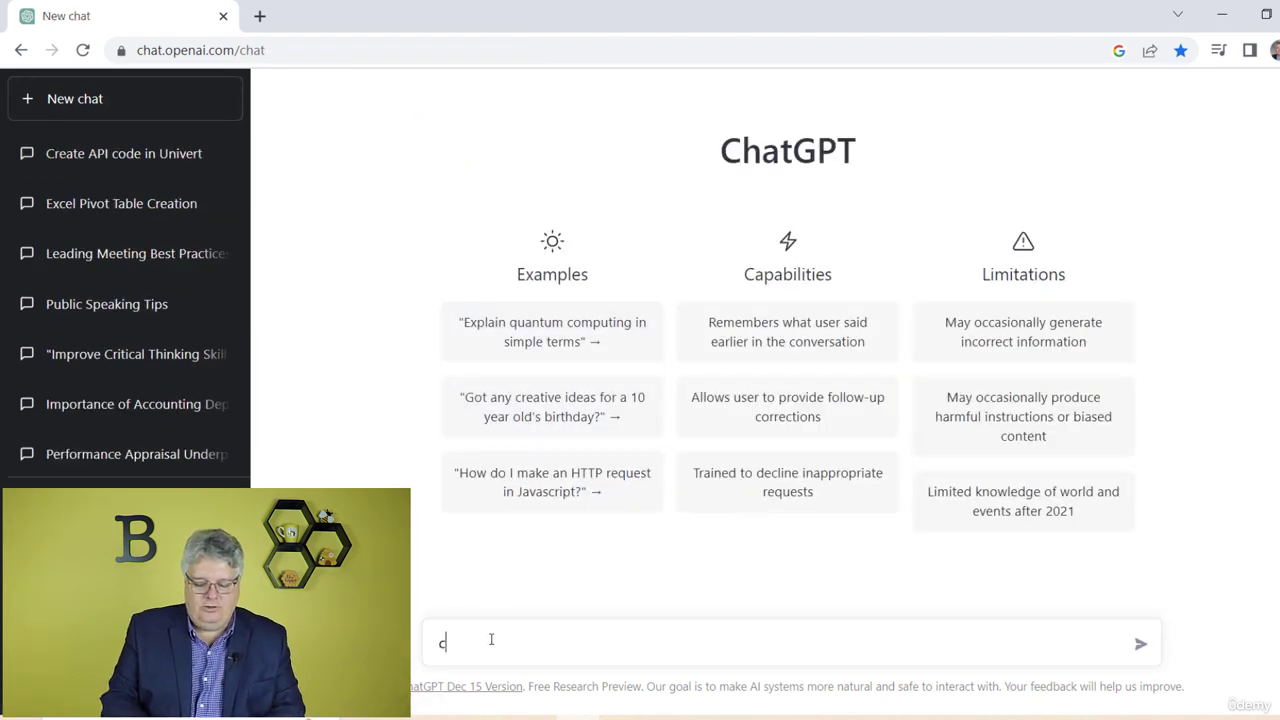
type("ould you de")
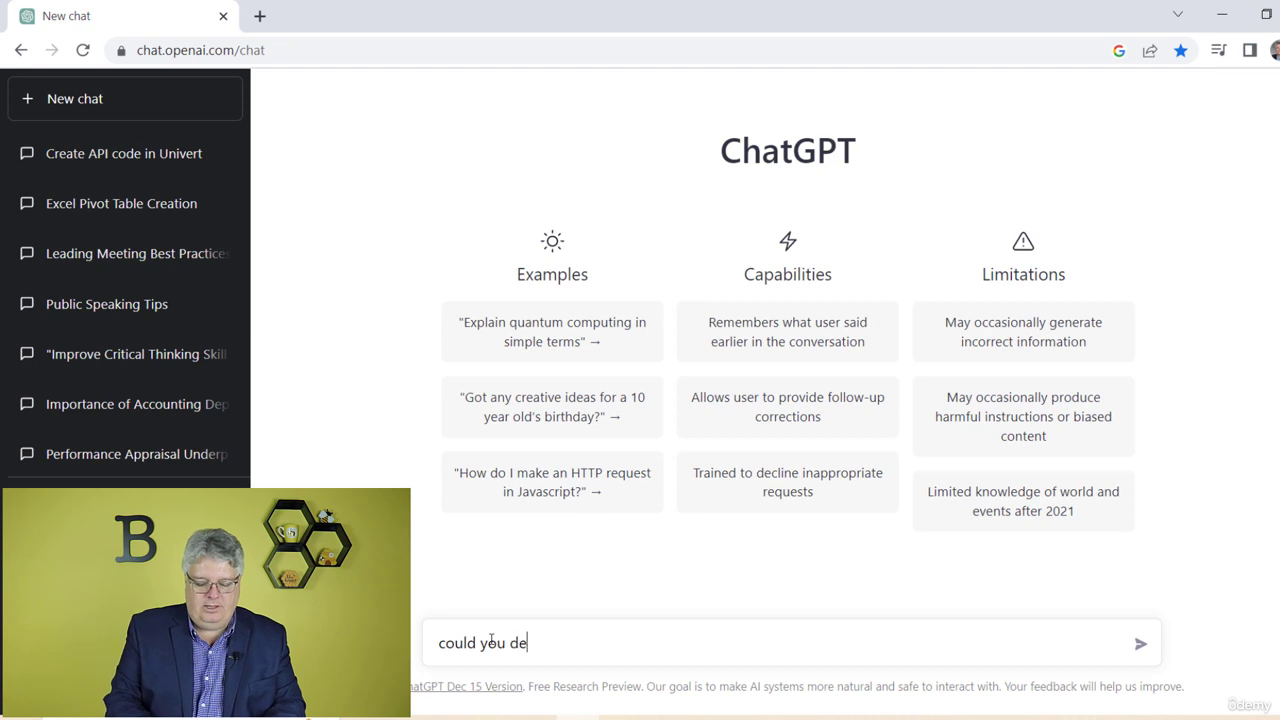
type("bug this code")
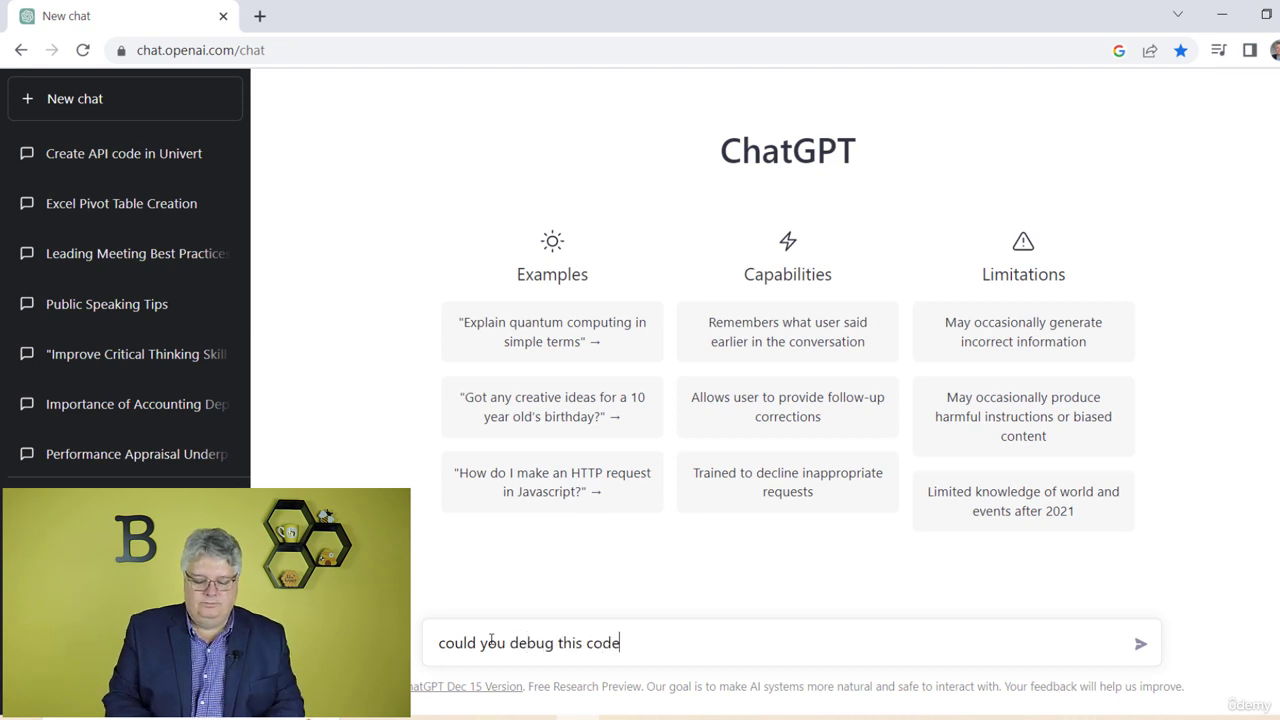
type("int divint(int, int); int main() {   int x = 5, y = 2;   cout << divint(x, y);    x =3; y = 0;   cout << divint(x, y);    return 0; }  int divint(int a, int b) {   return a / b;")
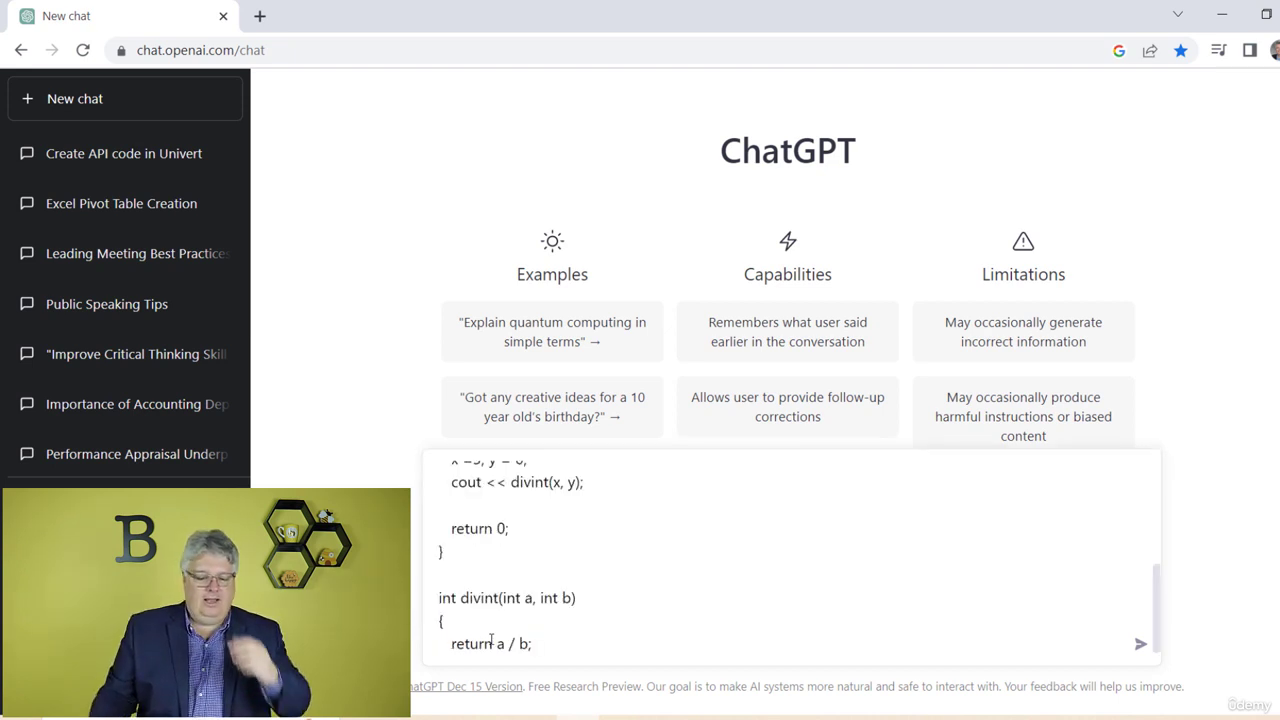
key("Return")
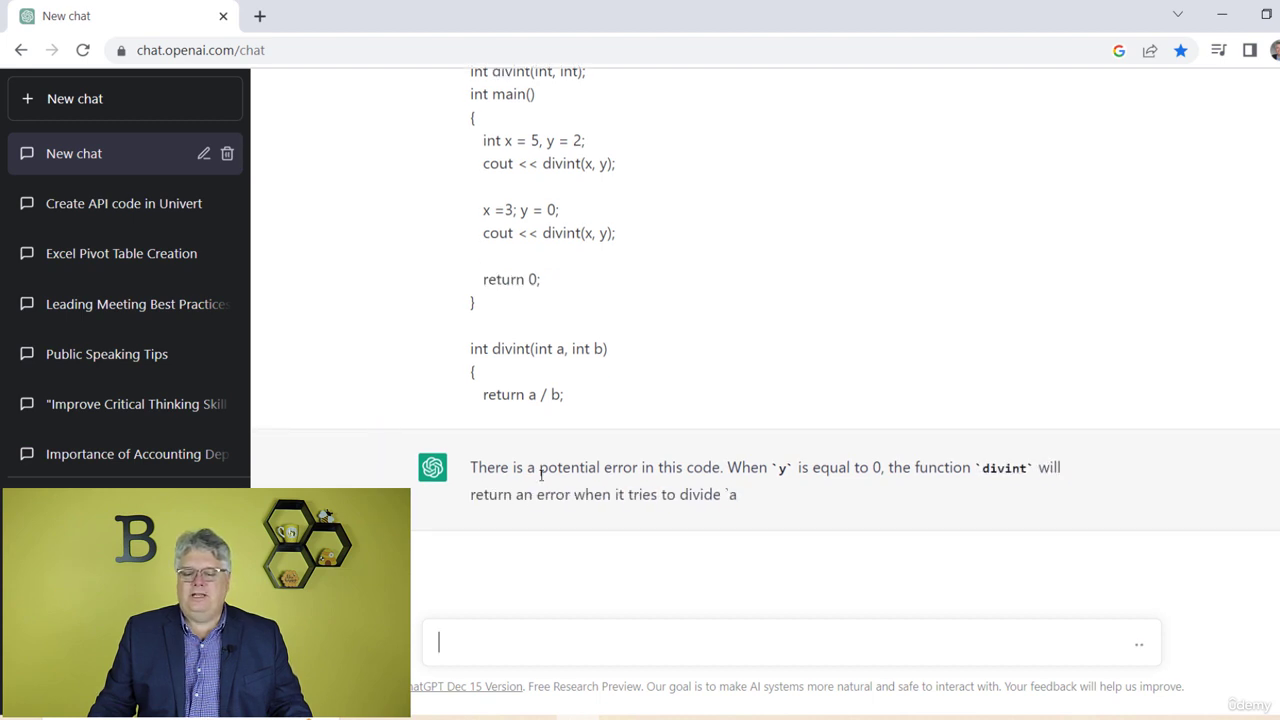
- Review the divide-by-zero explanation and copy the revised divint code that returns -1 when b is 0
left_click_drag(539, 467, 705, 452)
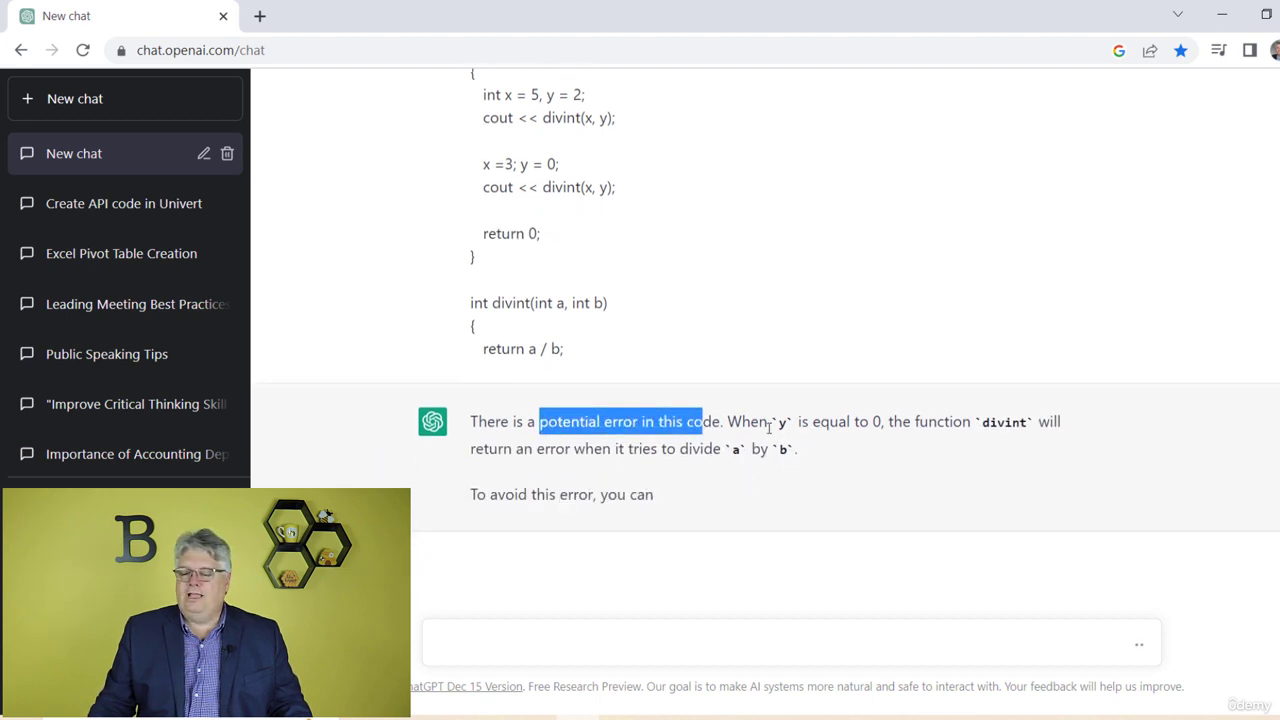
left_click_drag(768, 421, 887, 425)
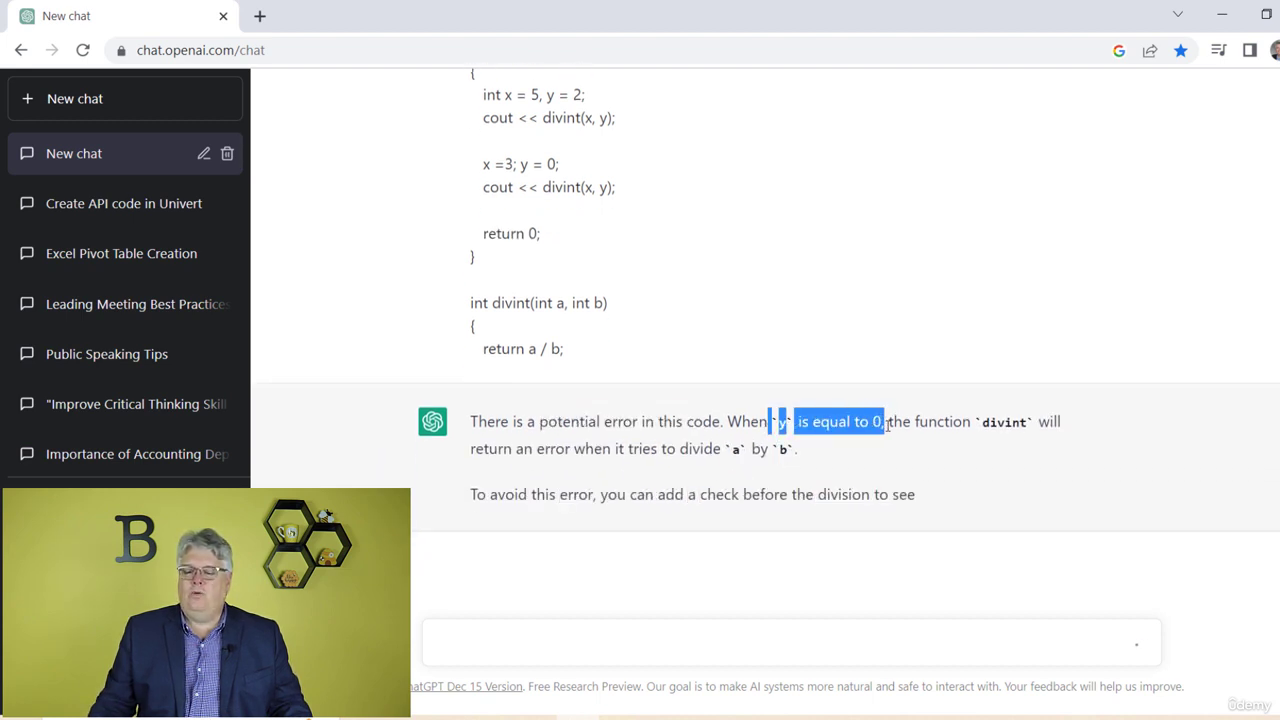
left_click(1049, 377)
scroll(573, 358, "up", 2)
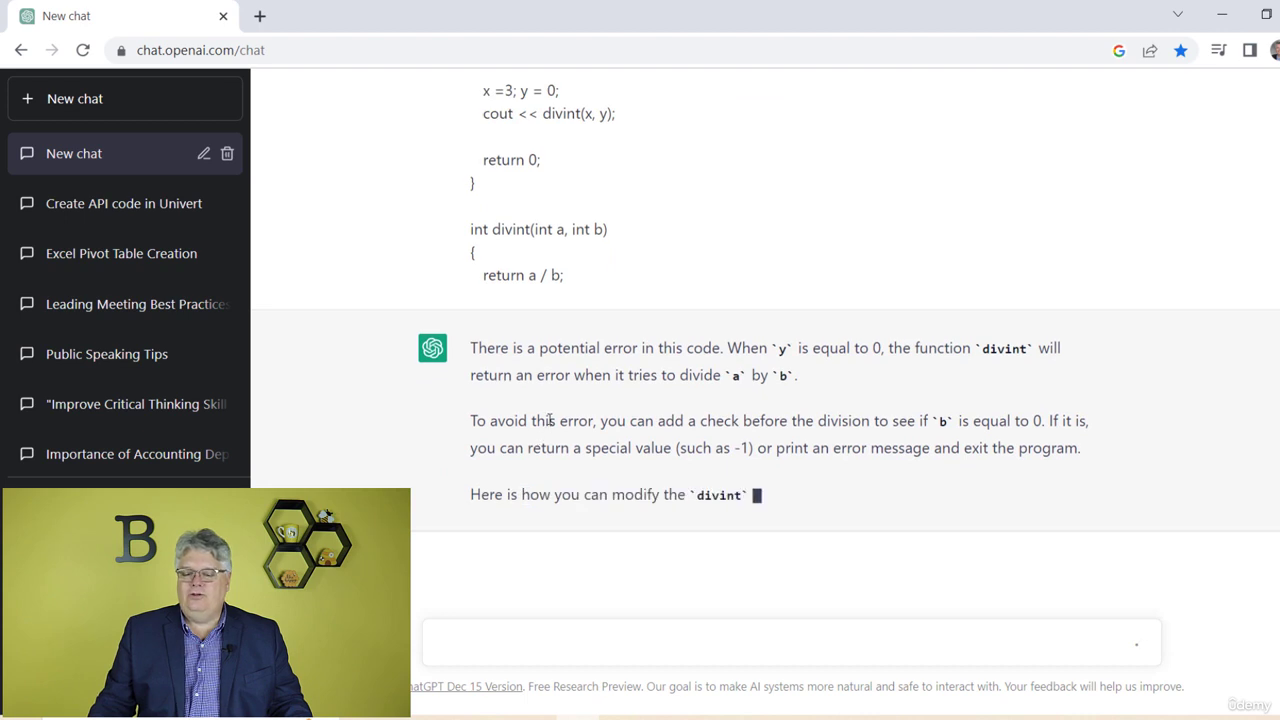
left_click_drag(580, 421, 785, 421)
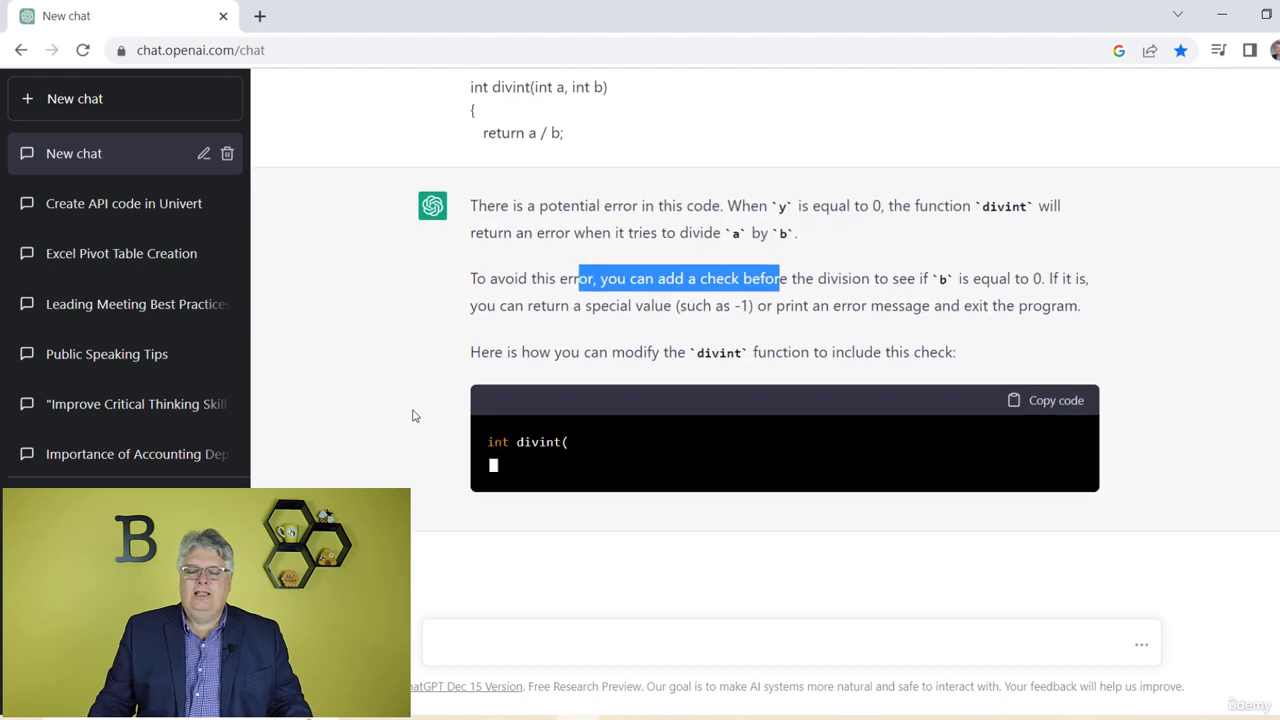
left_click_drag(697, 352, 963, 301)
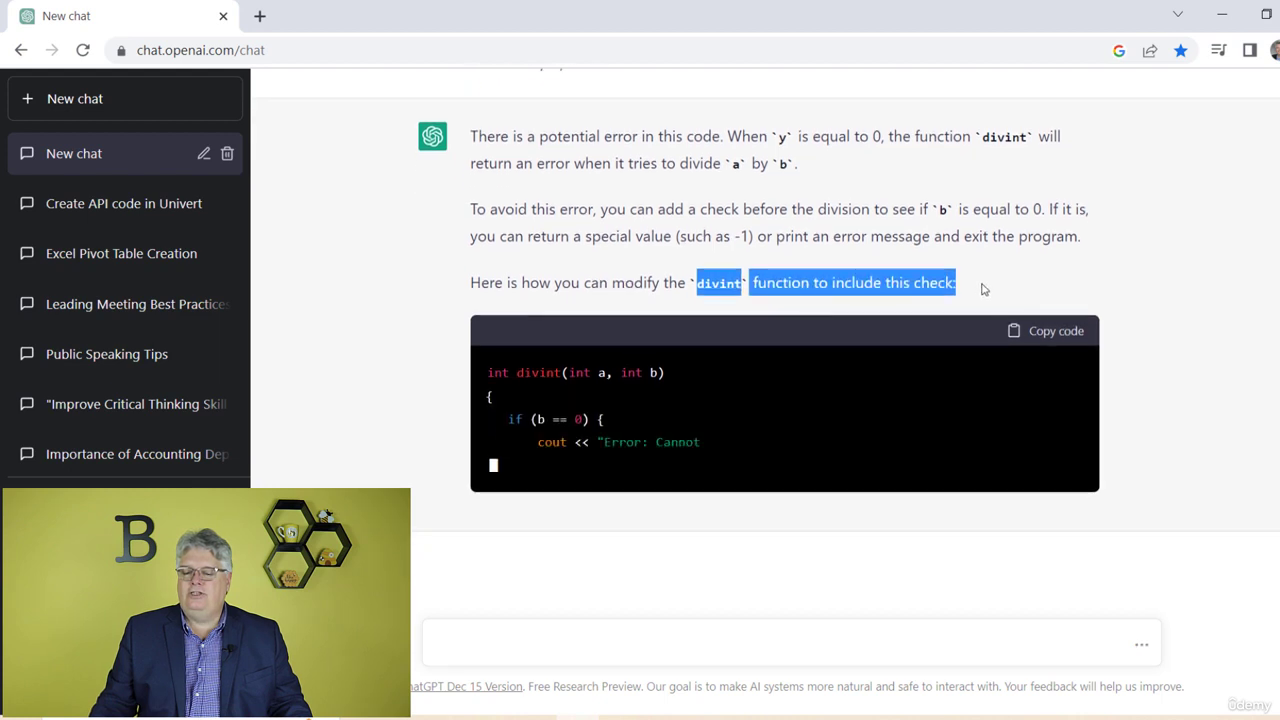
left_click(498, 277)
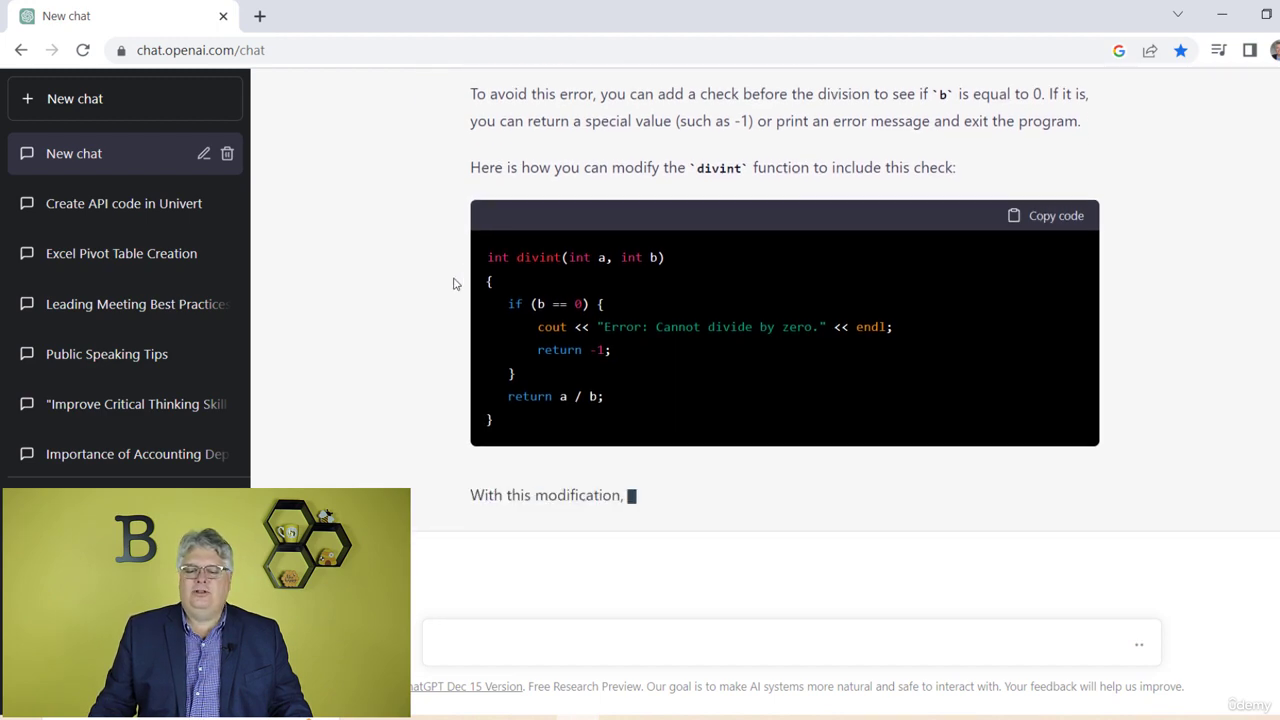
scroll(450, 295, "up", 6)
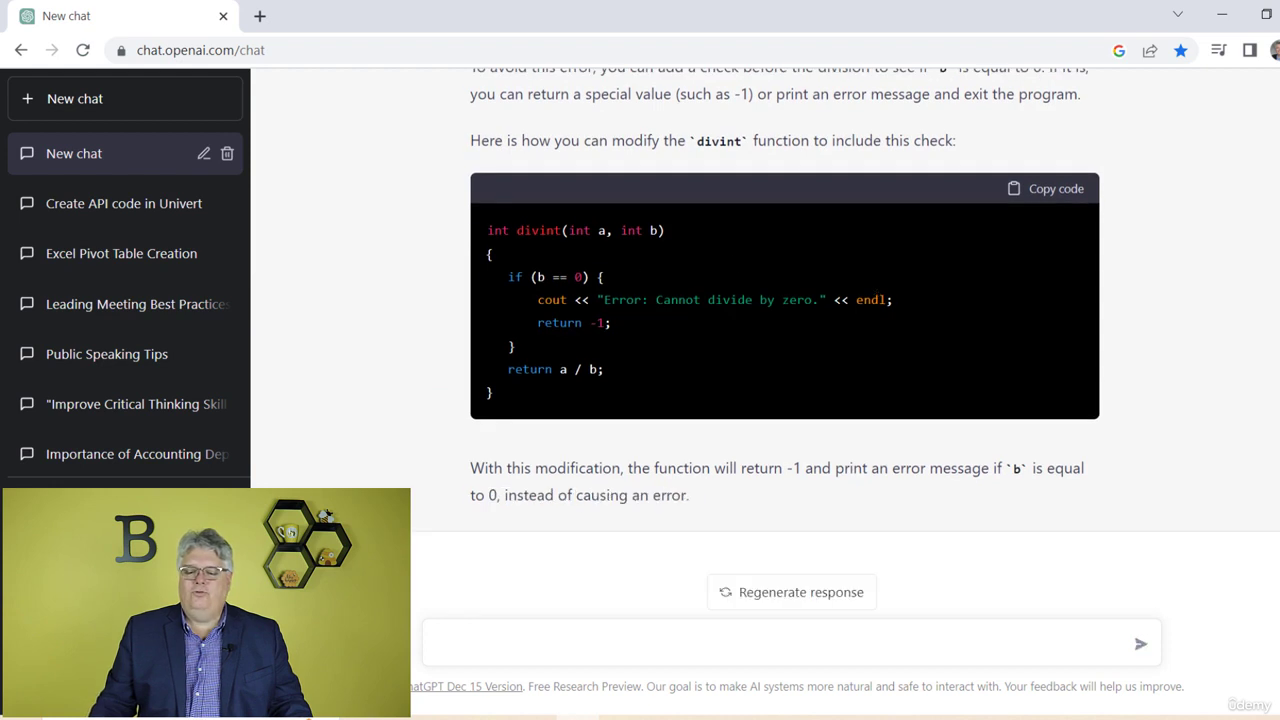
left_click(1061, 196)
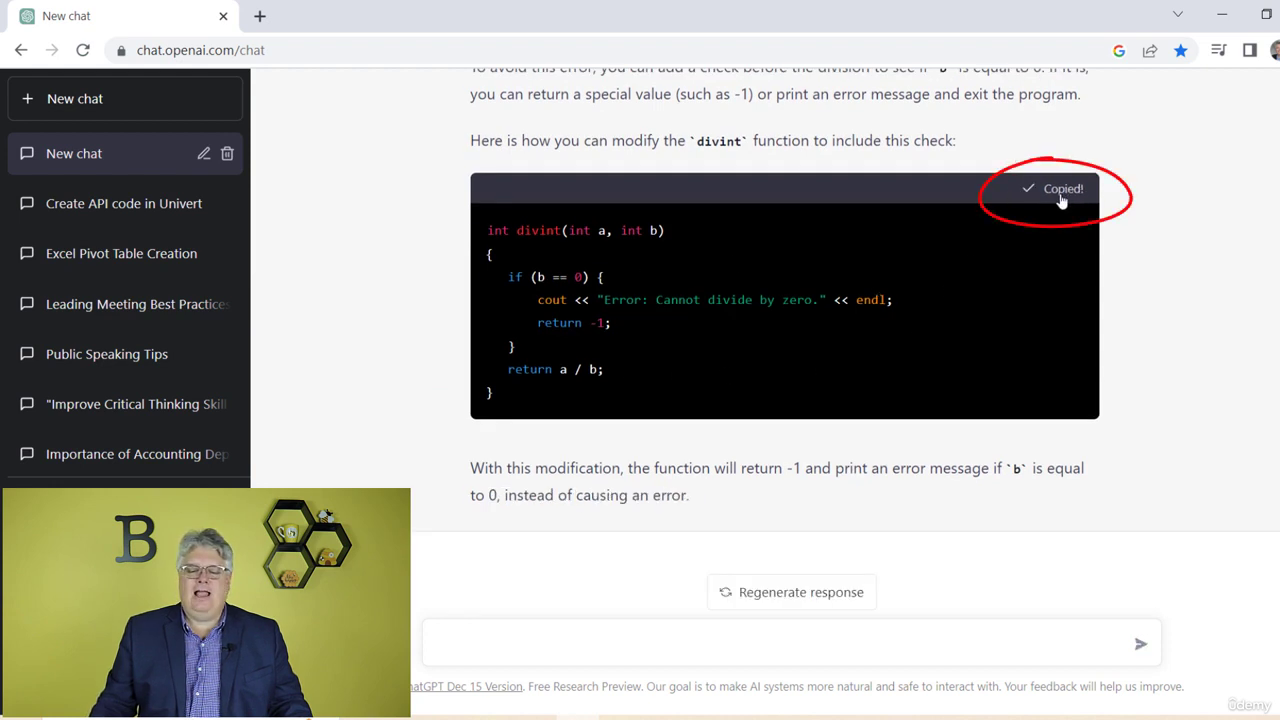